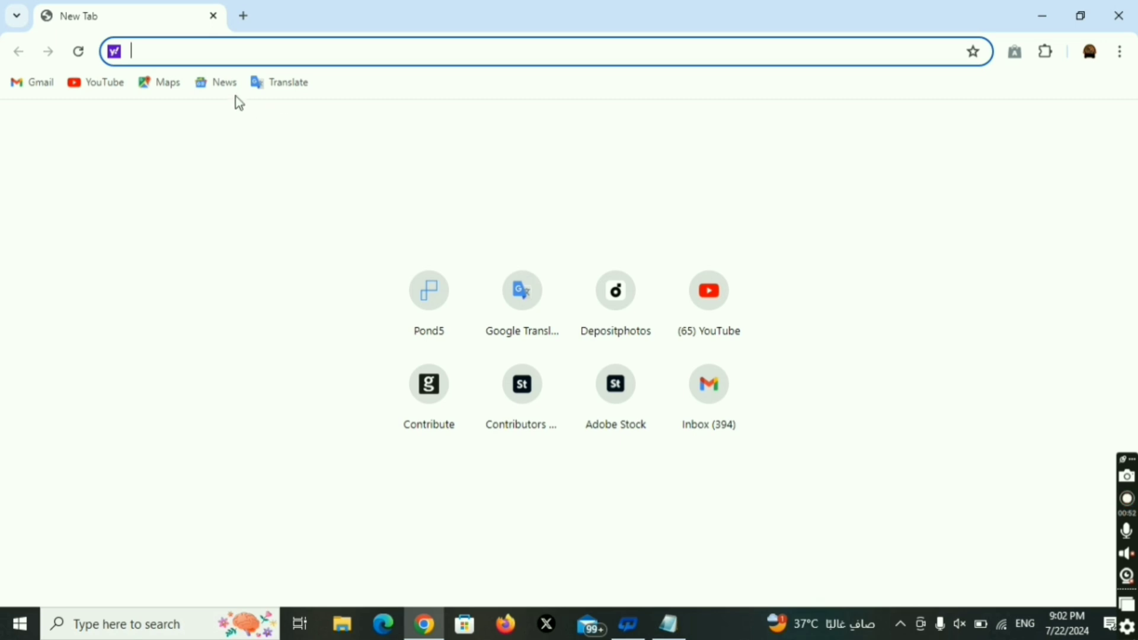
Go to the Adobe Stock contributor Uploaded Files address from the 'ad' suggestion, reaching Adobe sign-in.
type("ad")
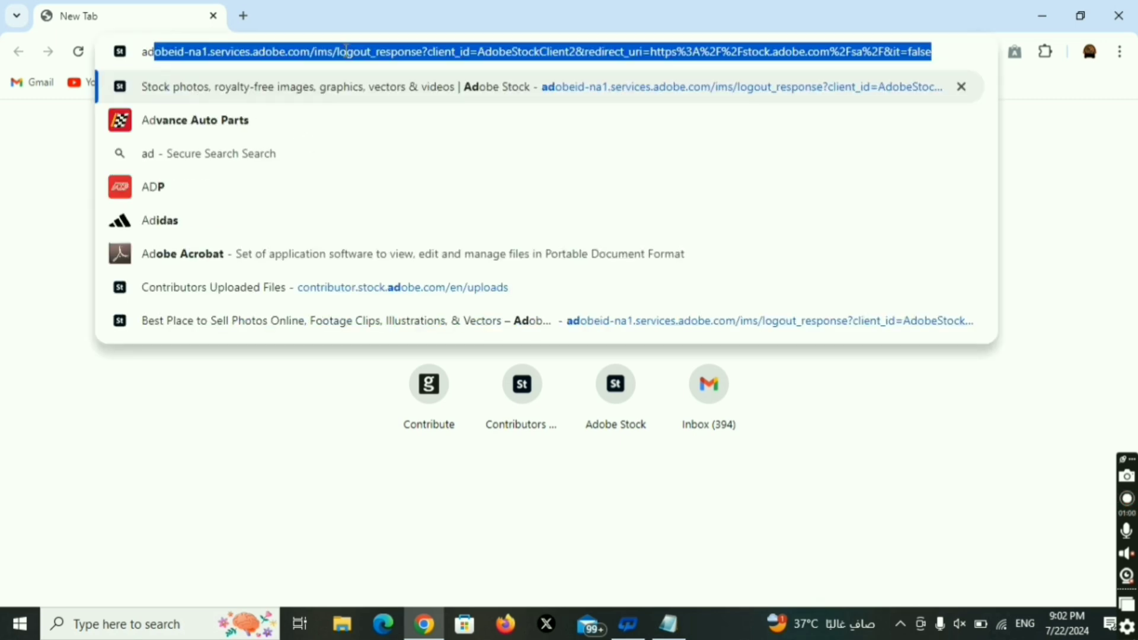
left_click(350, 294)
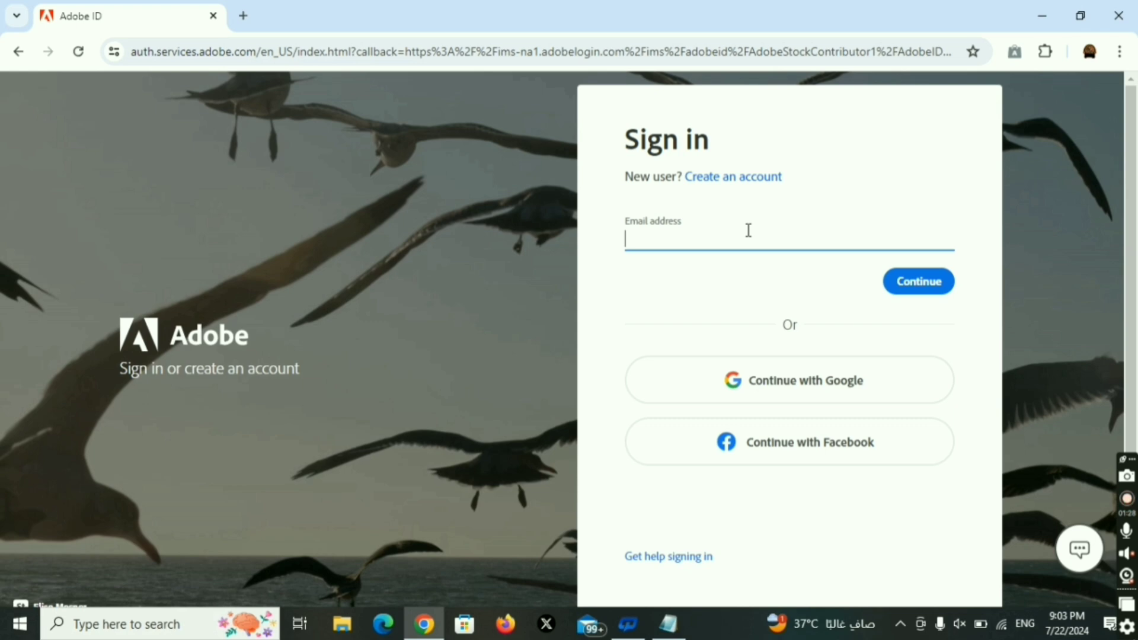
Start a new Adobe account with a pasted email and a password meeting all five requirements.
left_click(669, 238)
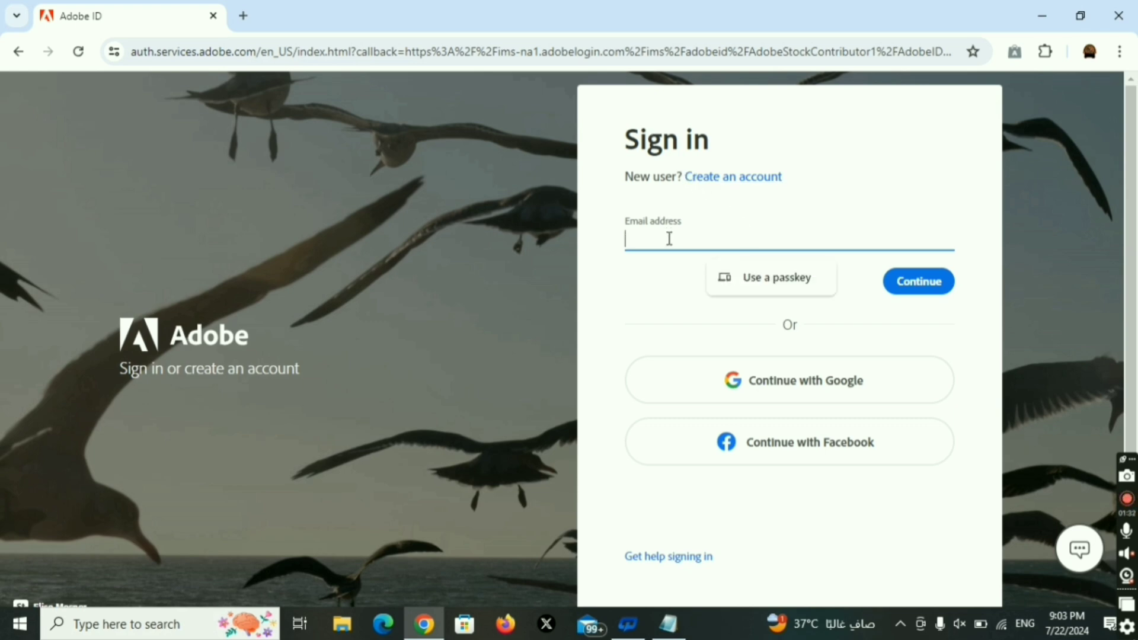
left_click(732, 178)
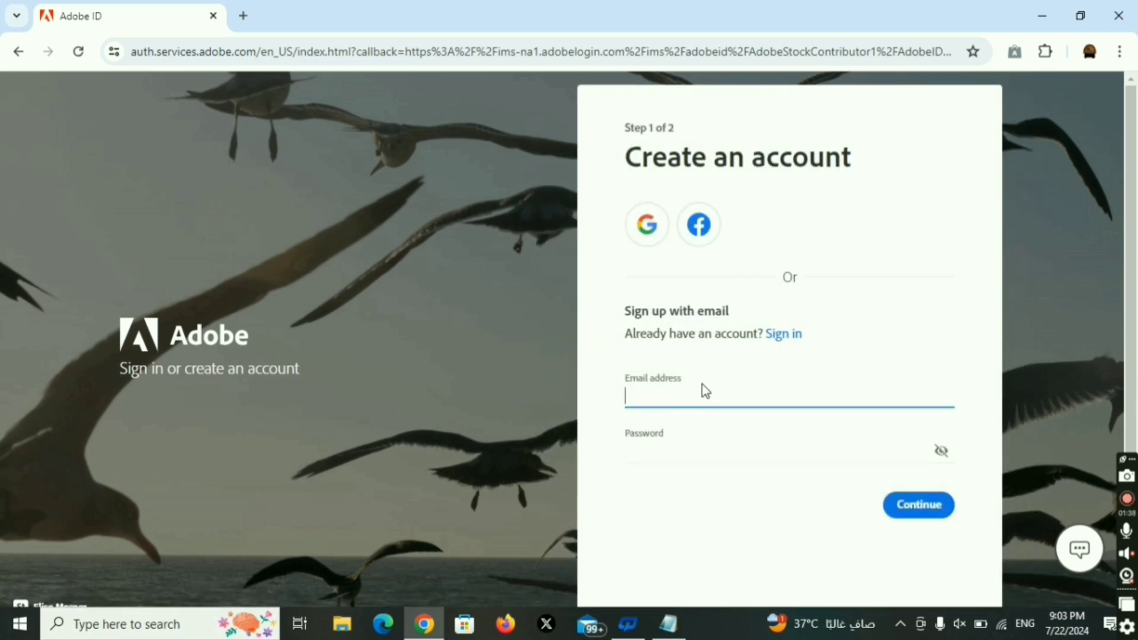
key("ctrl+v")
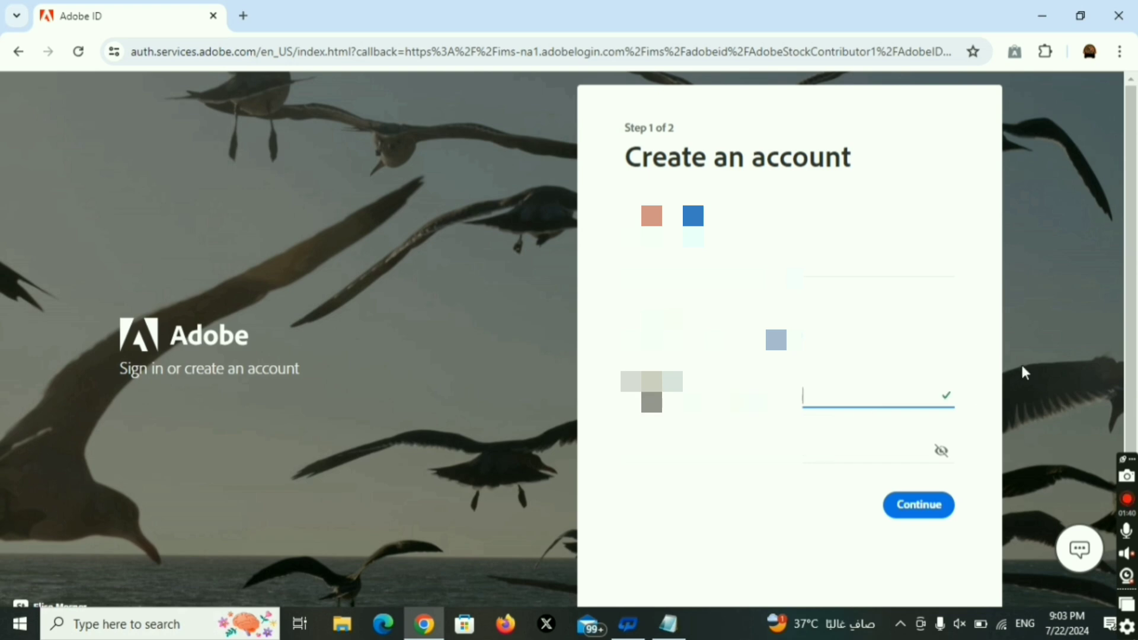
left_click(878, 447)
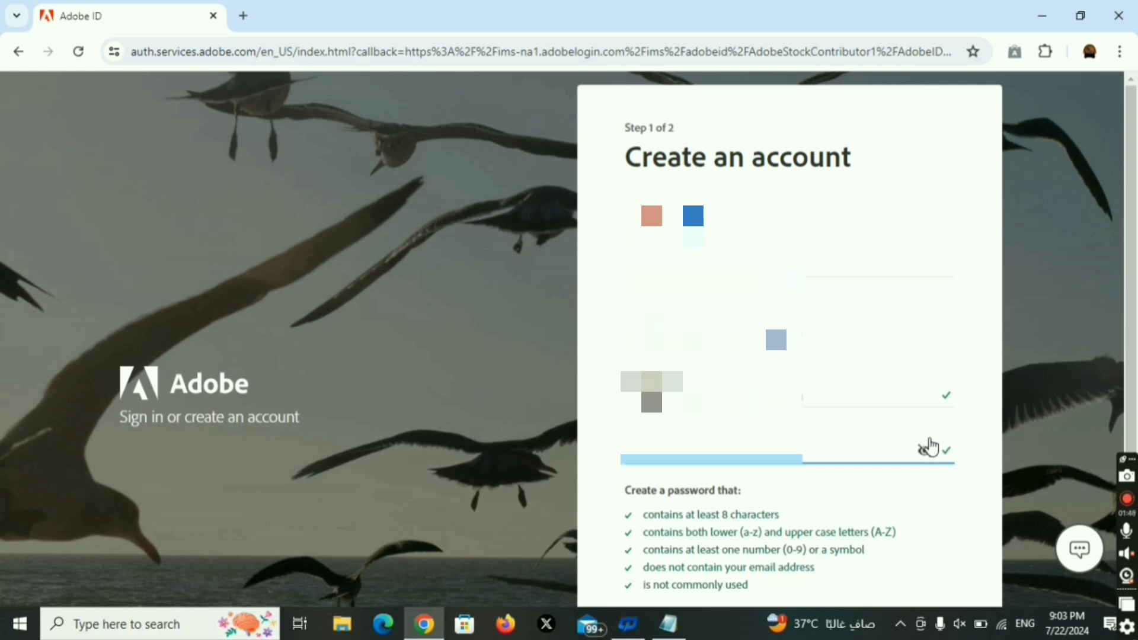
left_click(926, 453)
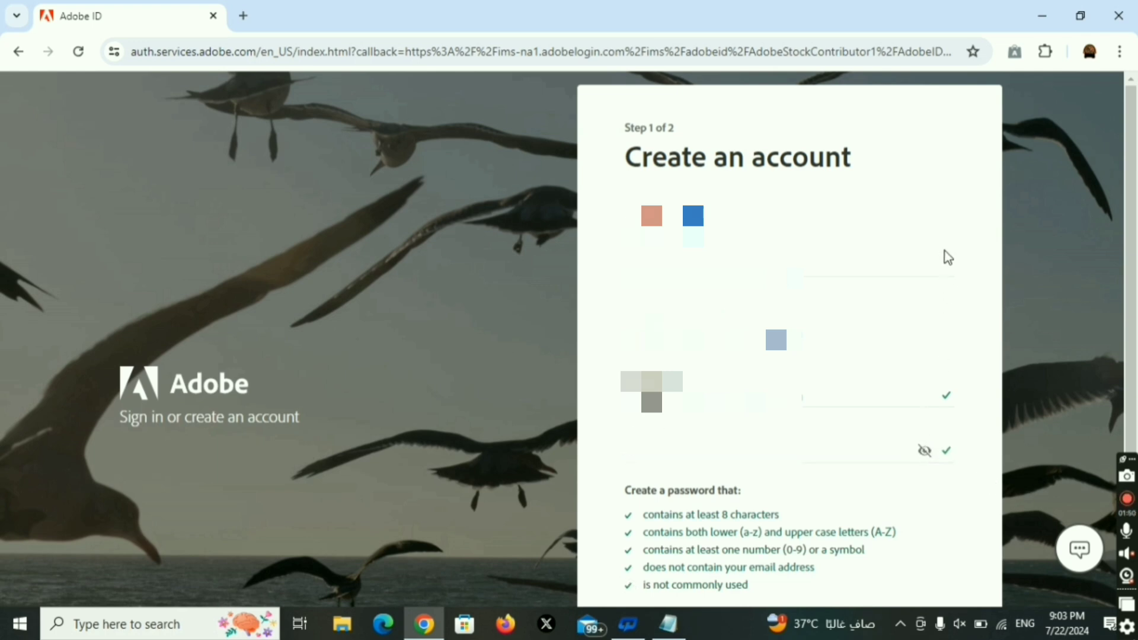
scroll(943, 251, "down", 3)
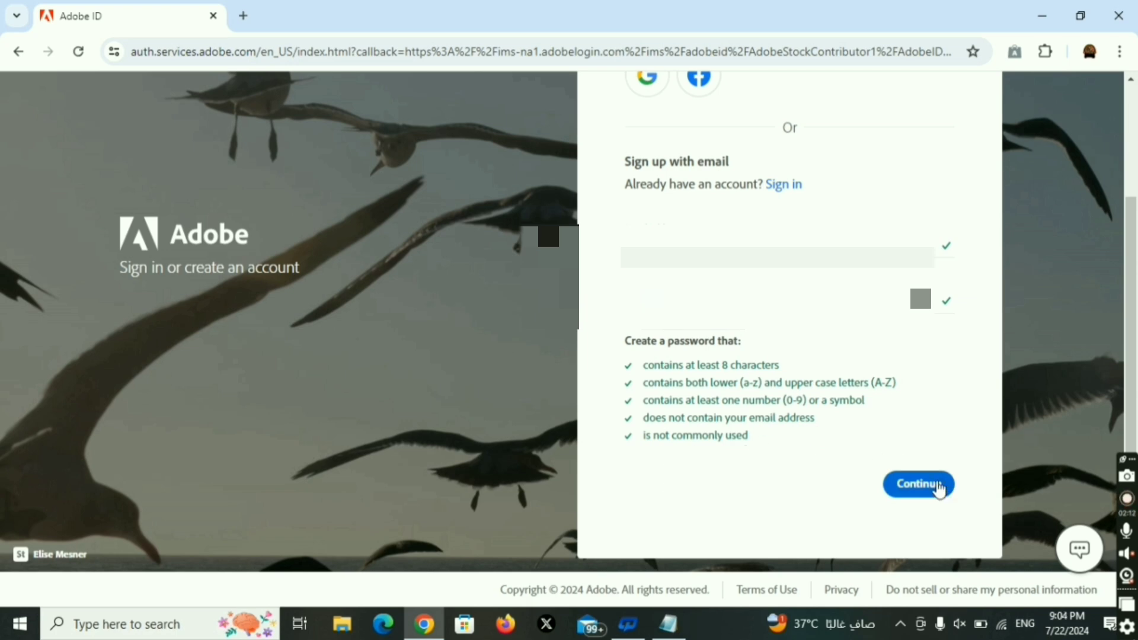
Continue to the second account step and enter the first and last name.
left_click(937, 486)
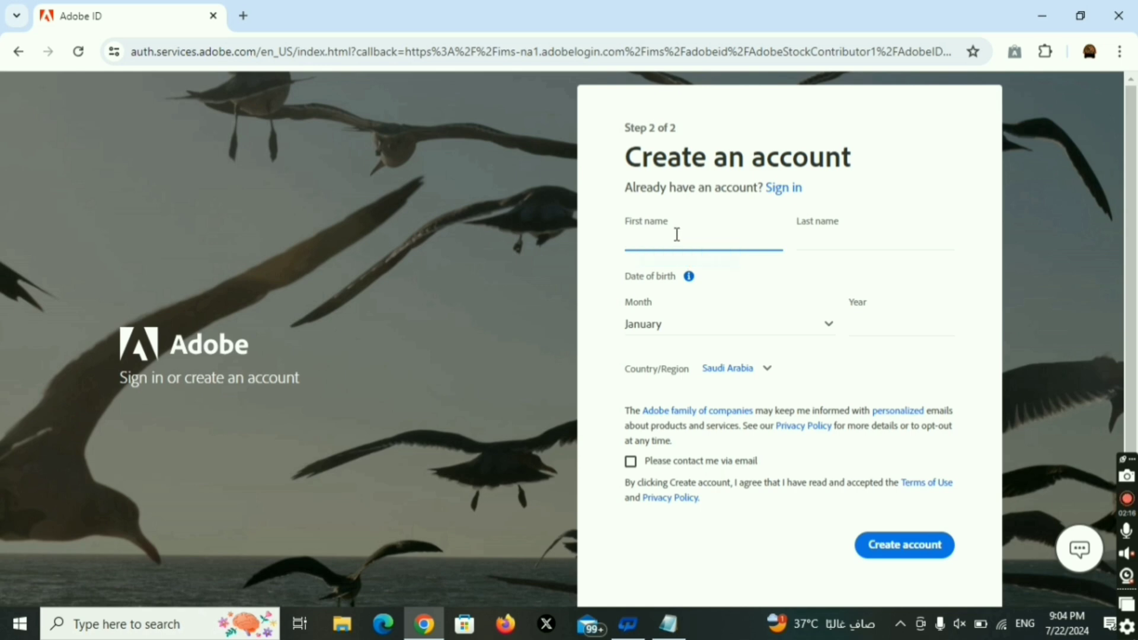
left_click(815, 244)
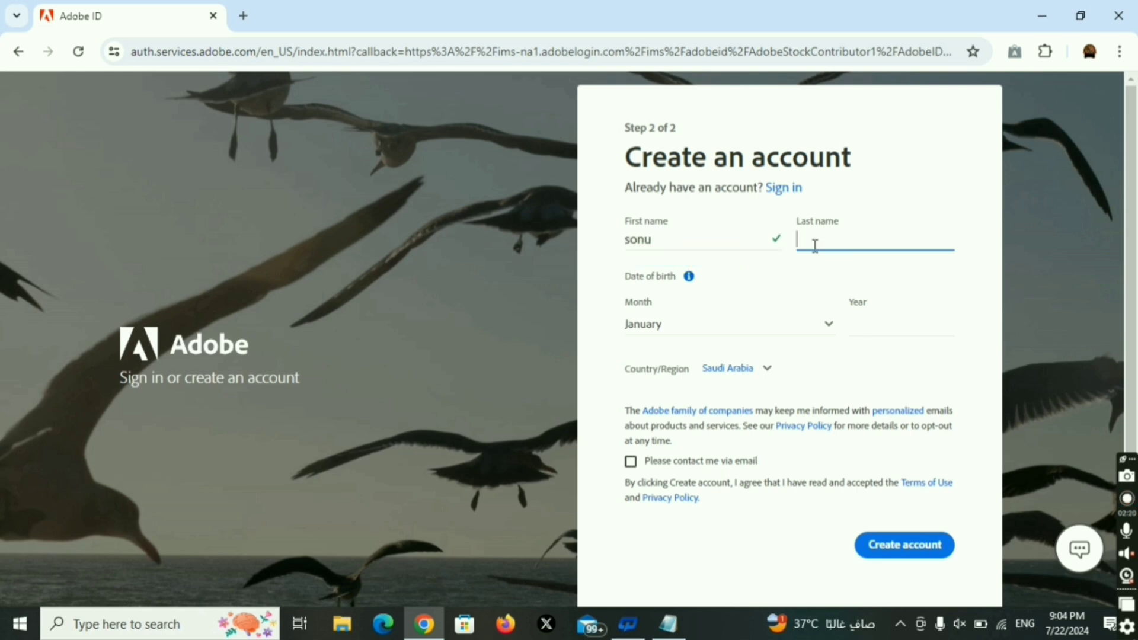
Set birth date September 1992, keep Saudi Arabia, opt in to emails, and submit with the robot check.
left_click(728, 332)
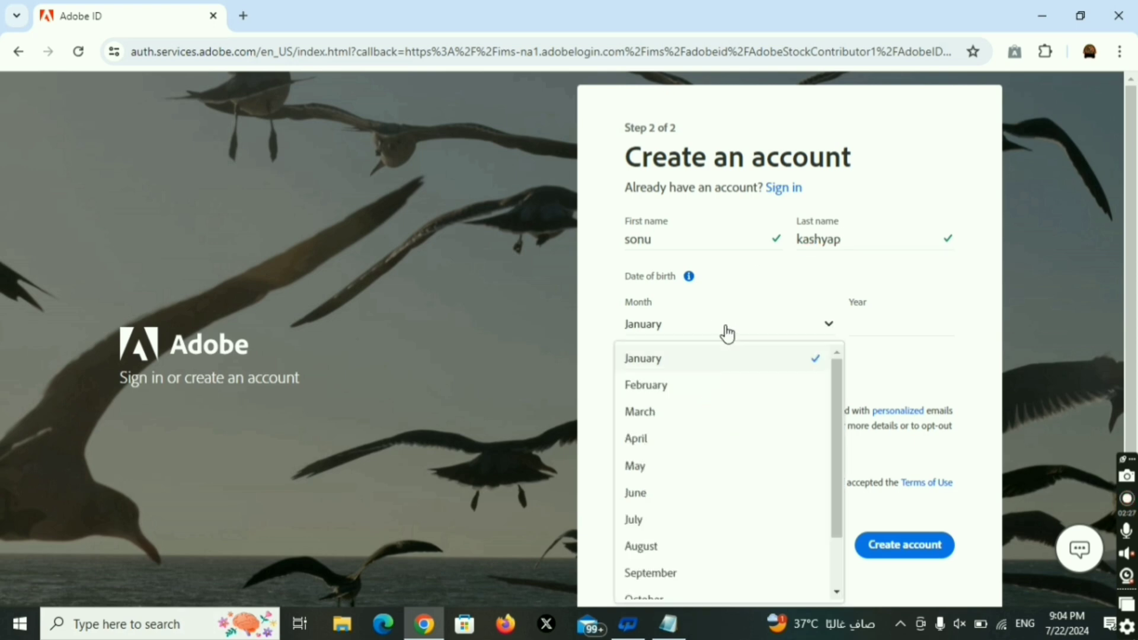
left_click(676, 572)
left_click(868, 323)
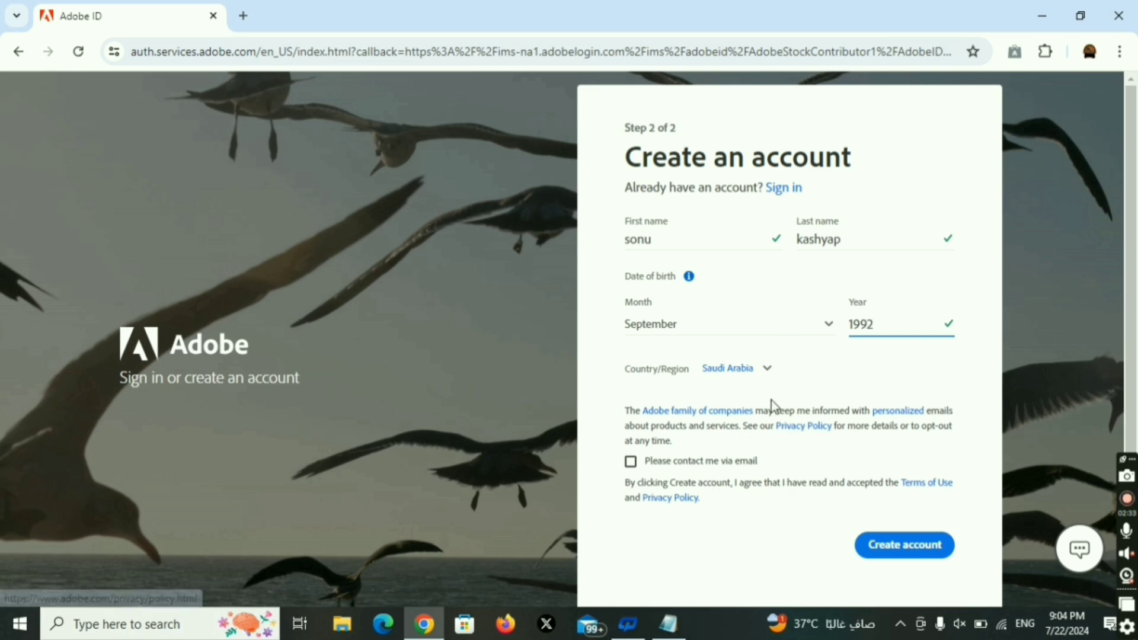
left_click(758, 373)
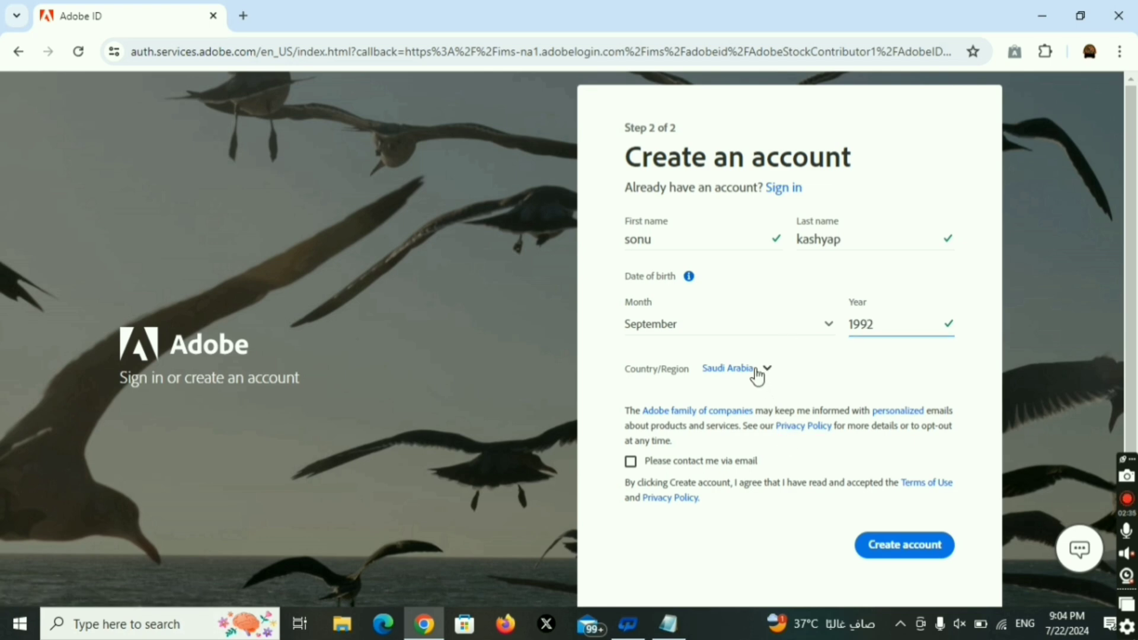
left_click(758, 372)
left_click(631, 464)
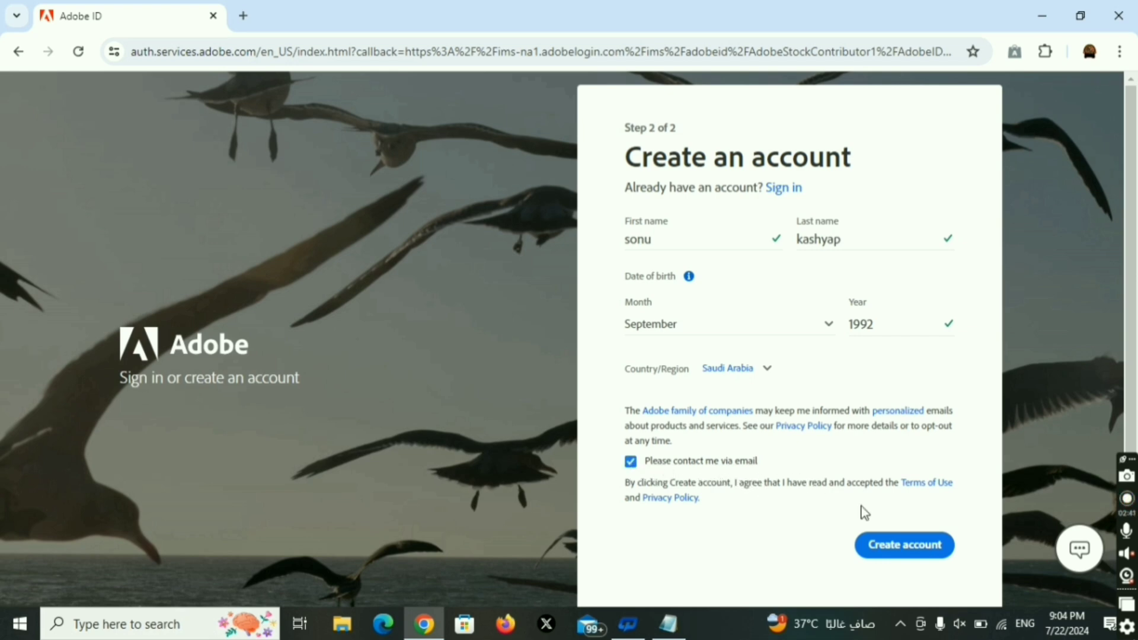
left_click(918, 551)
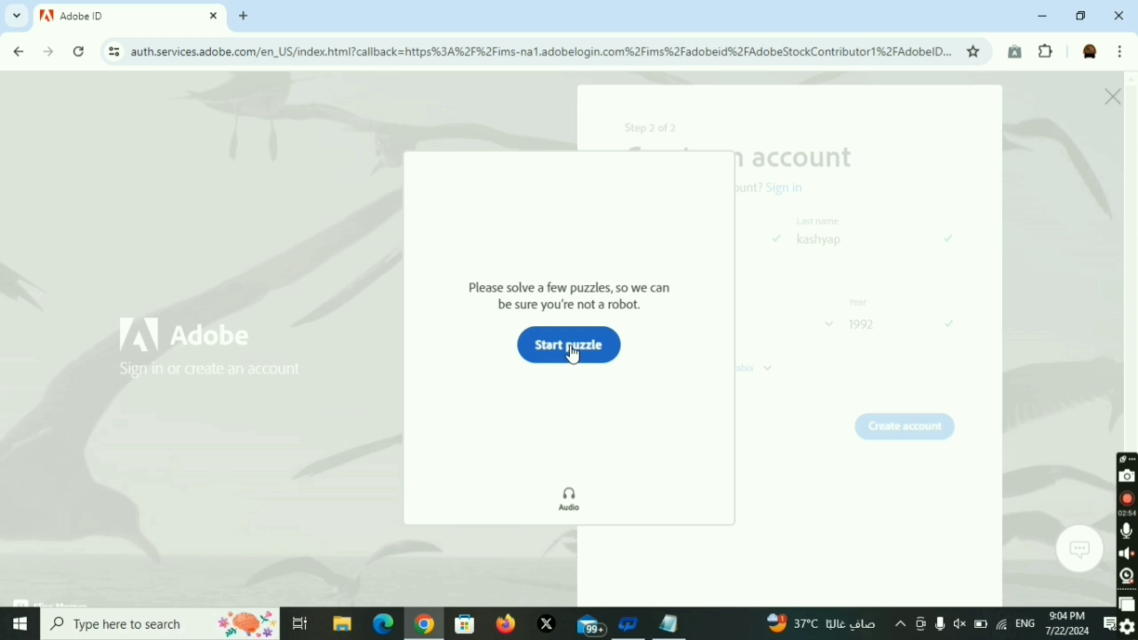
left_click(572, 351)
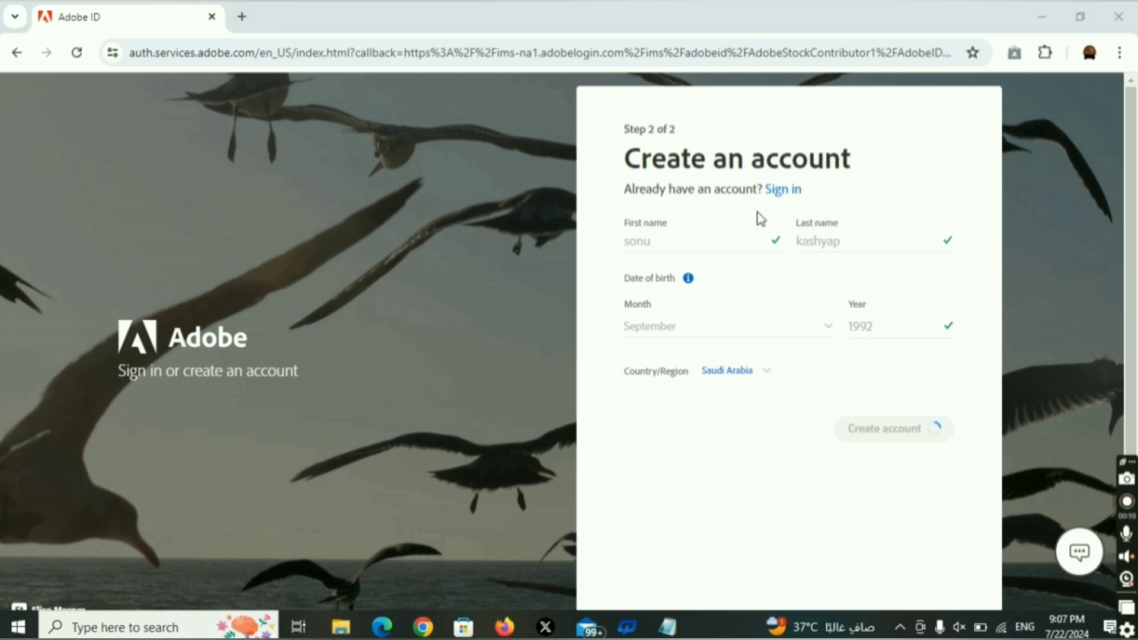
Sign in to the existing Adobe account with its email address and password.
left_click(789, 193)
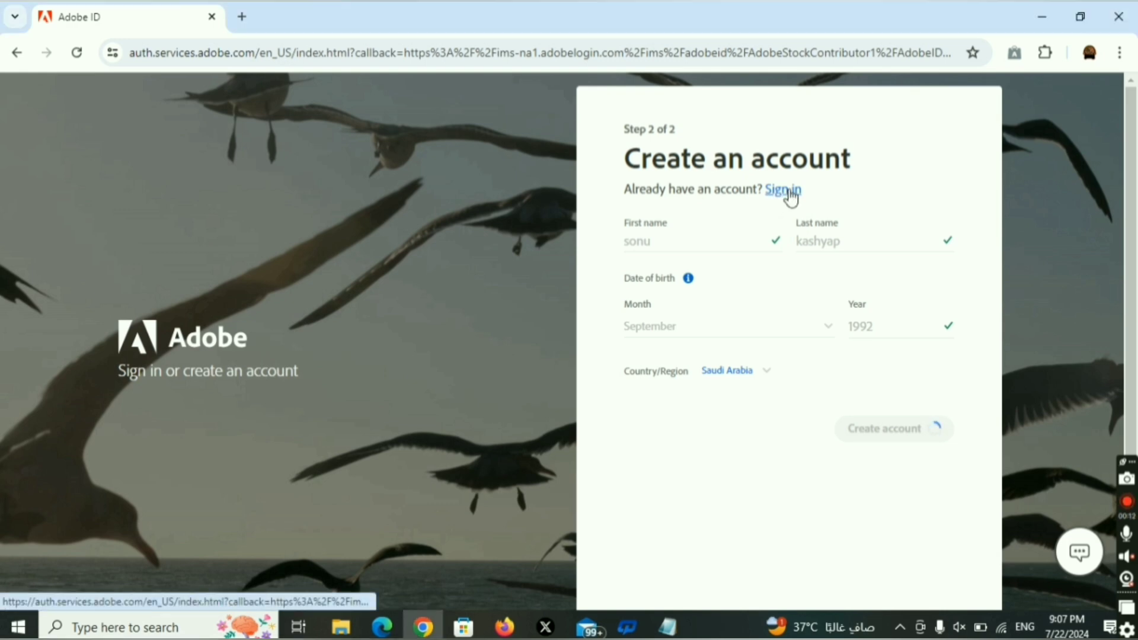
left_click(698, 191)
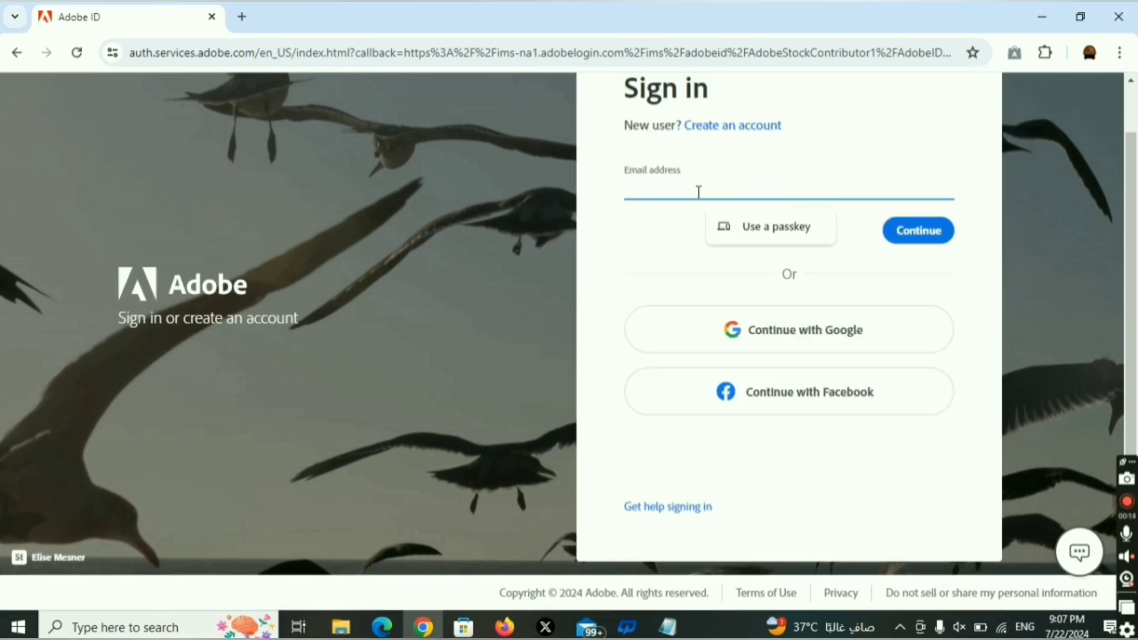
type("de")
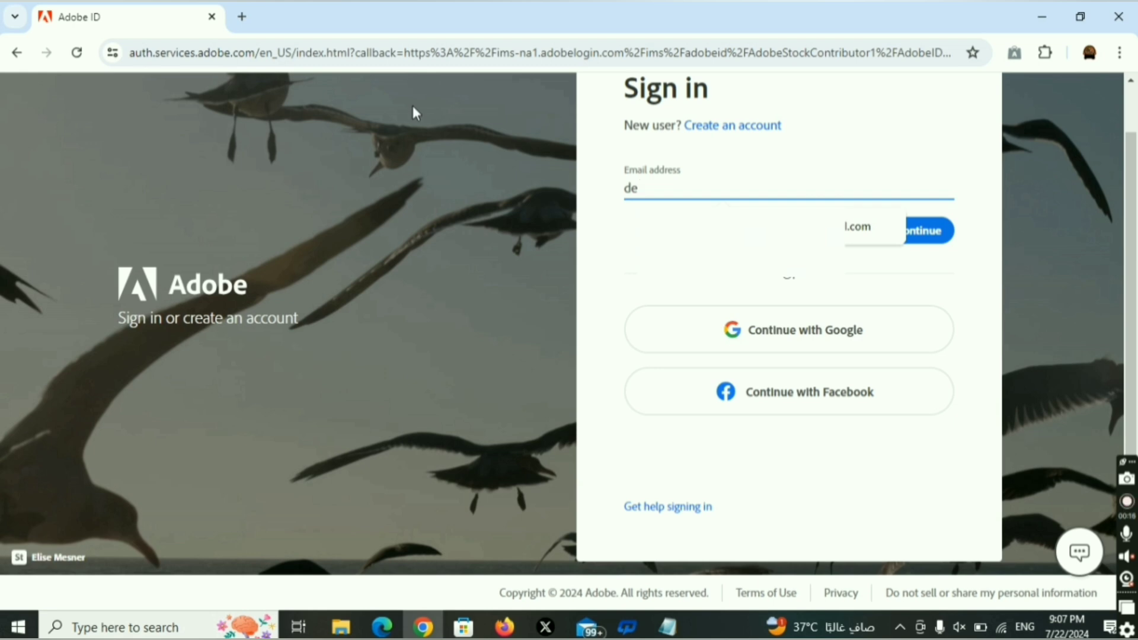
type("...")
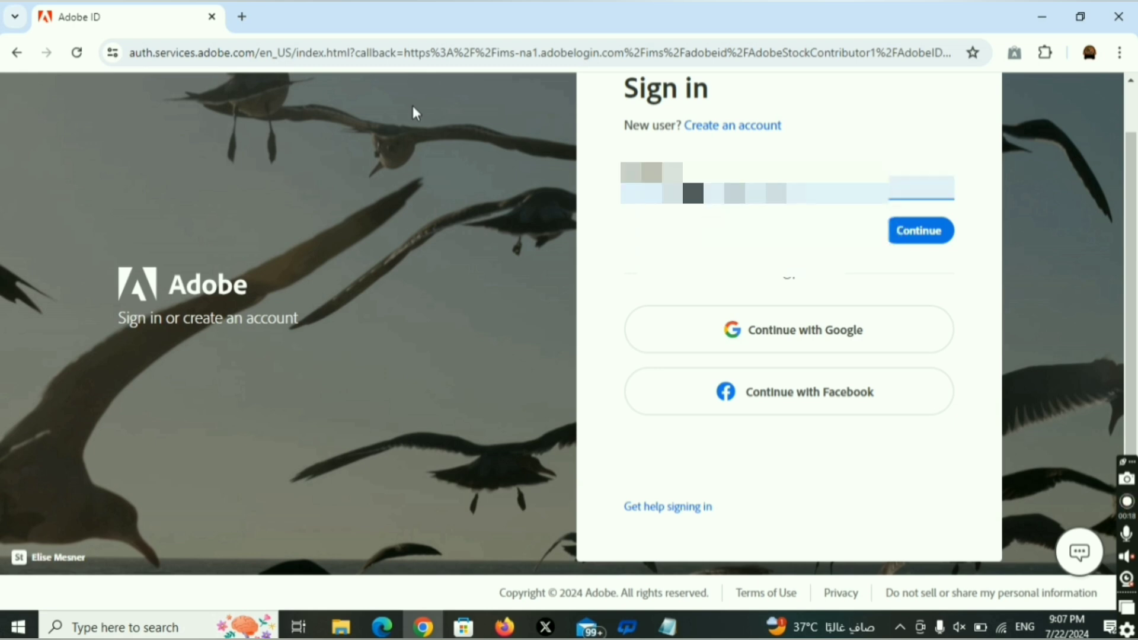
left_click(913, 232)
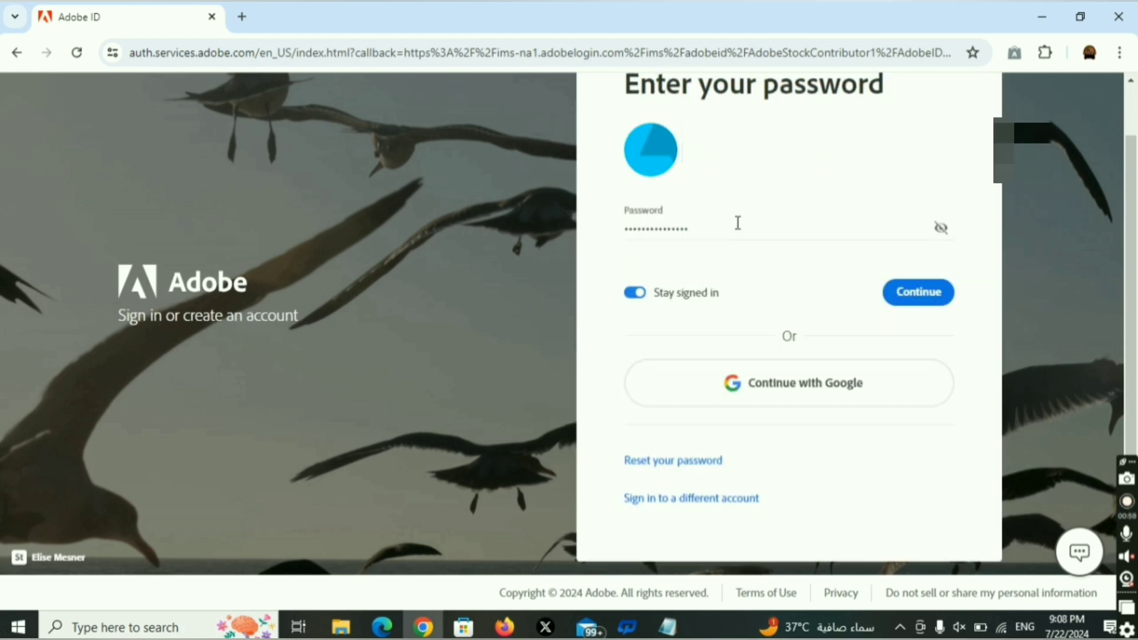
left_click(920, 296)
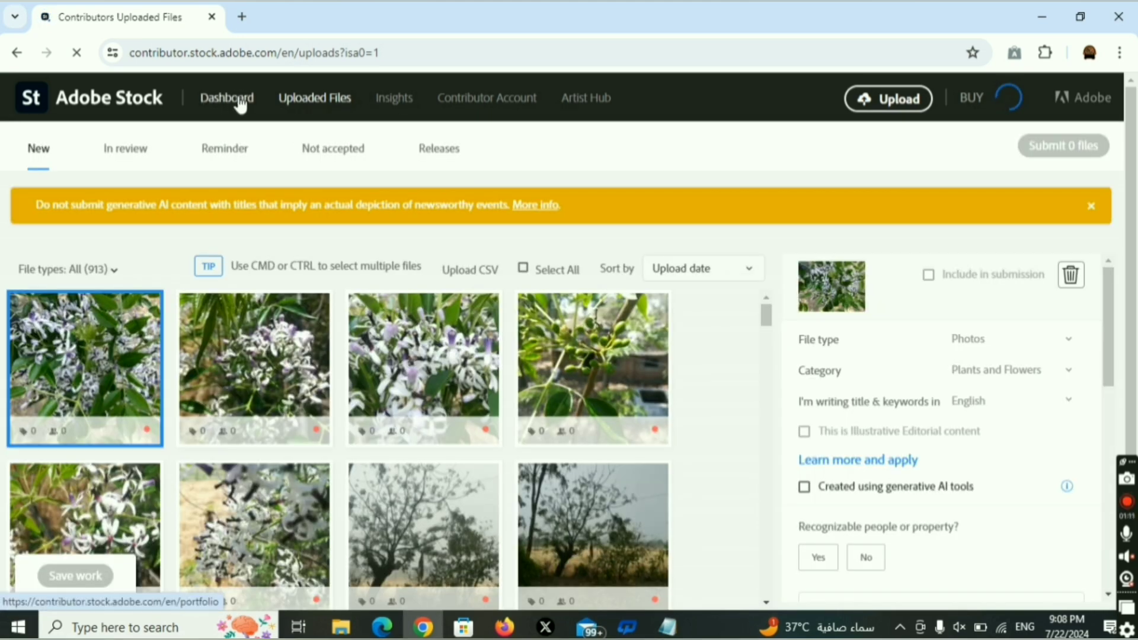
Open the contributor dashboard, glance at the account menu, and highlight the 3 downloads figure.
left_click(227, 97)
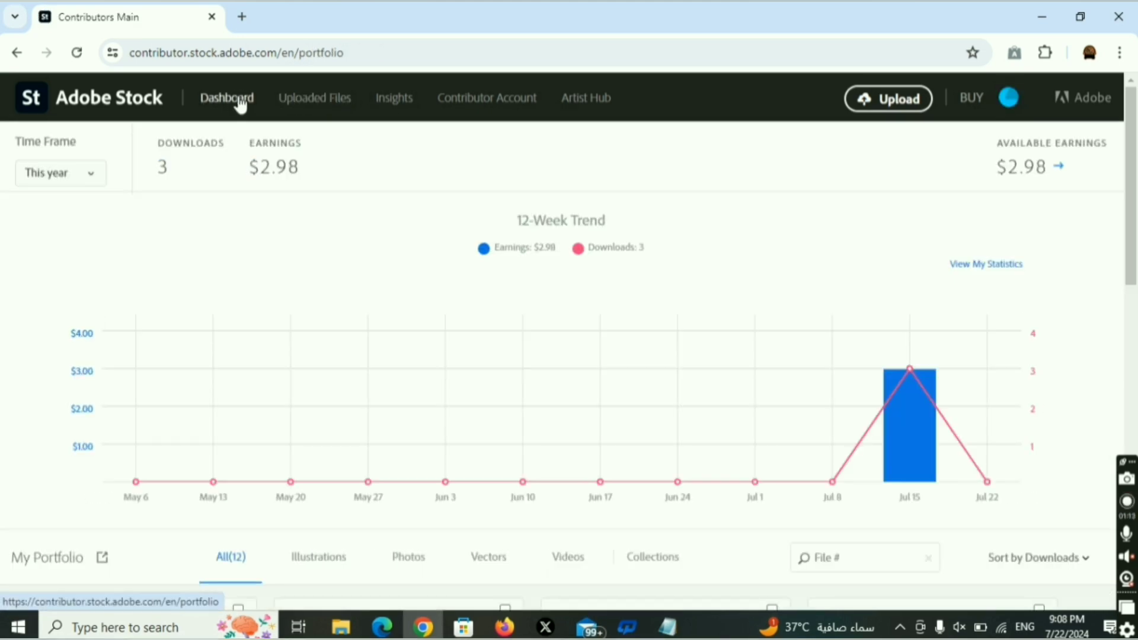
left_click(1009, 98)
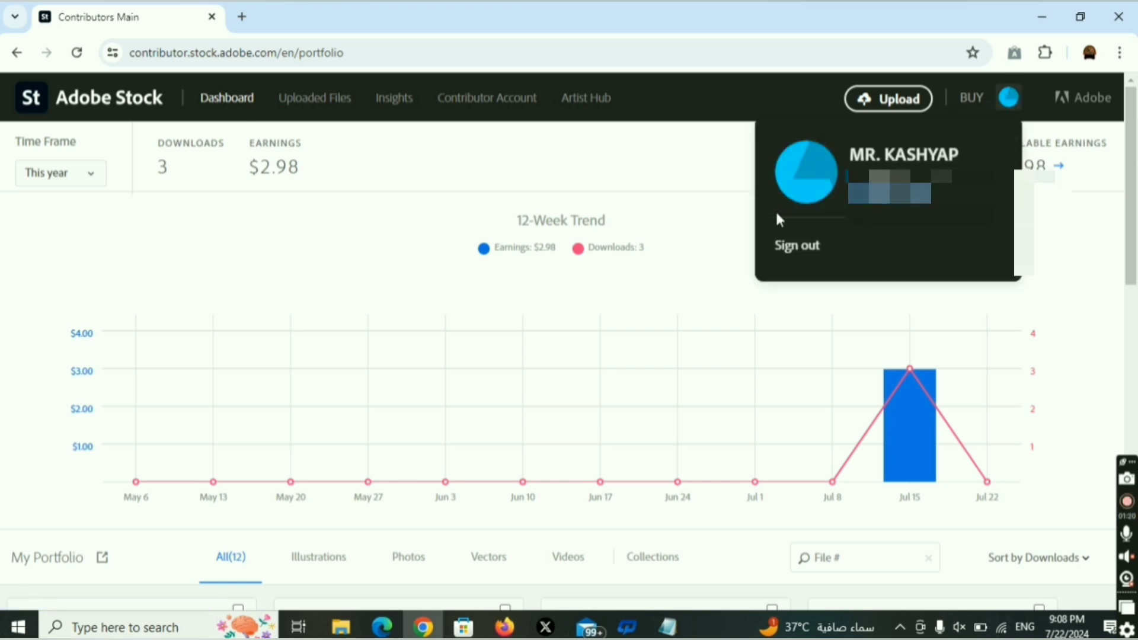
left_click(704, 185)
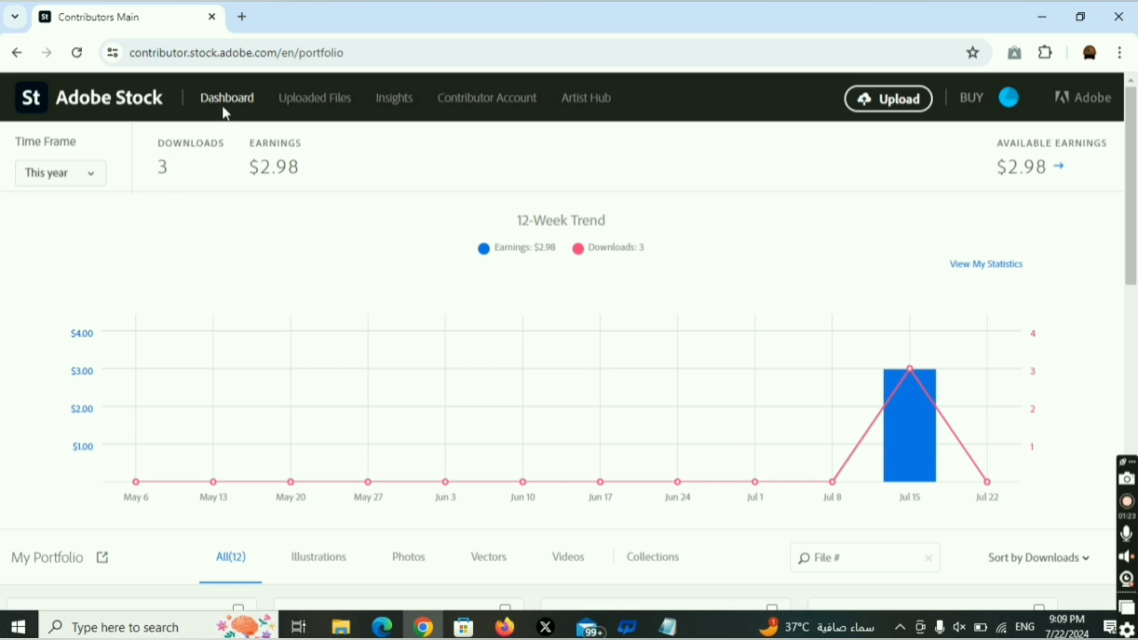
left_click_drag(152, 153, 300, 163)
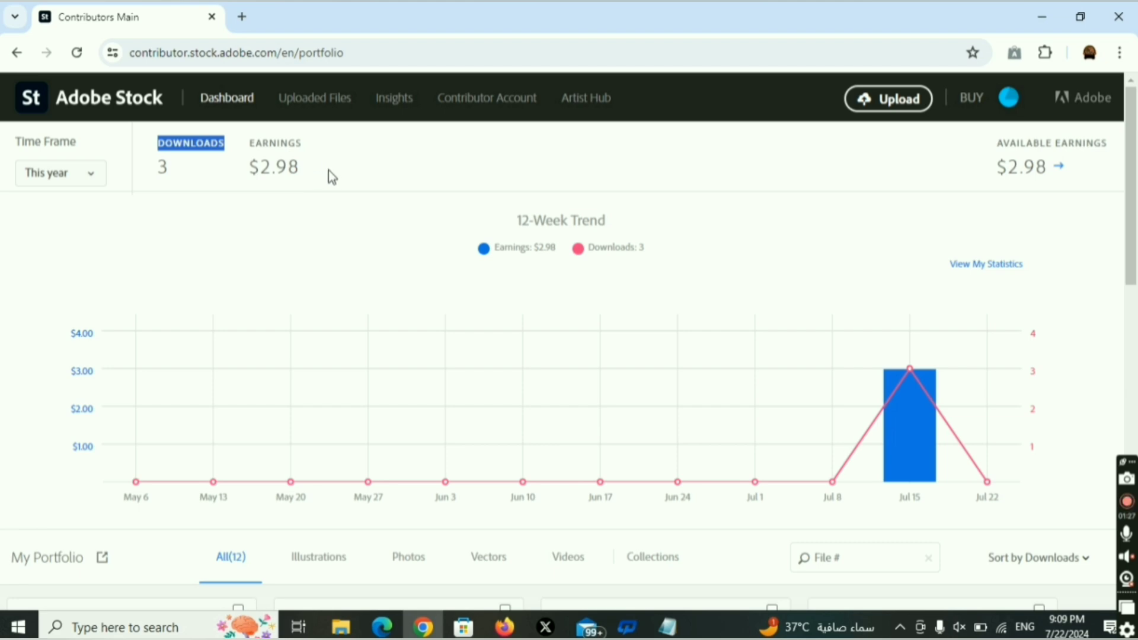
Scroll through the 12-item portfolio grid and back up to the 12-Week Trend chart.
scroll(419, 247, "down", 15)
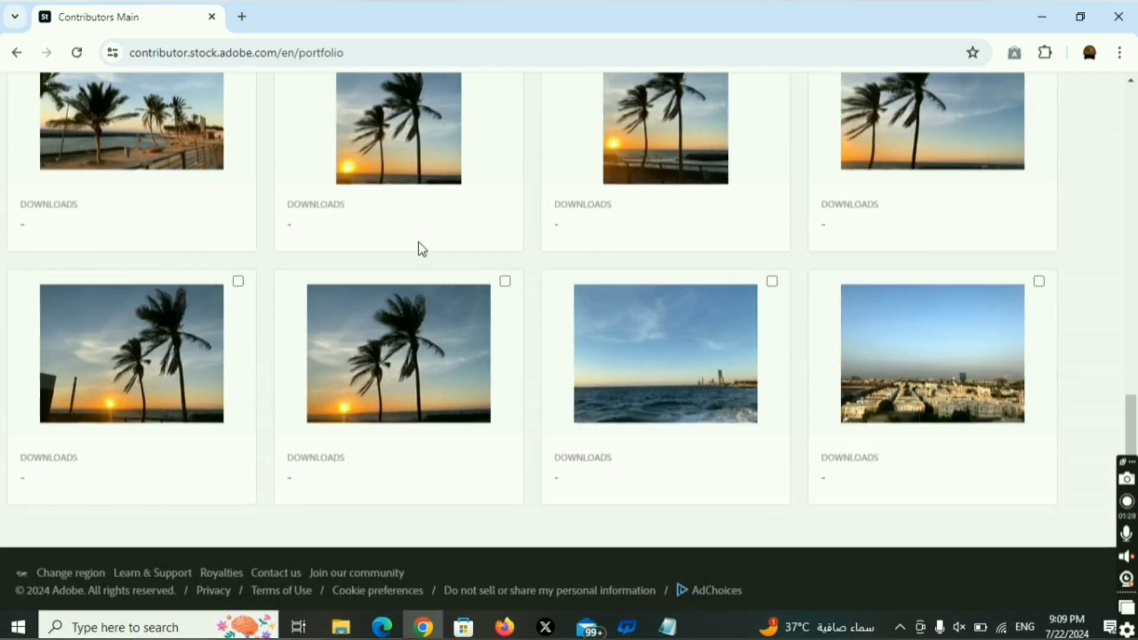
scroll(318, 229, "up", 7)
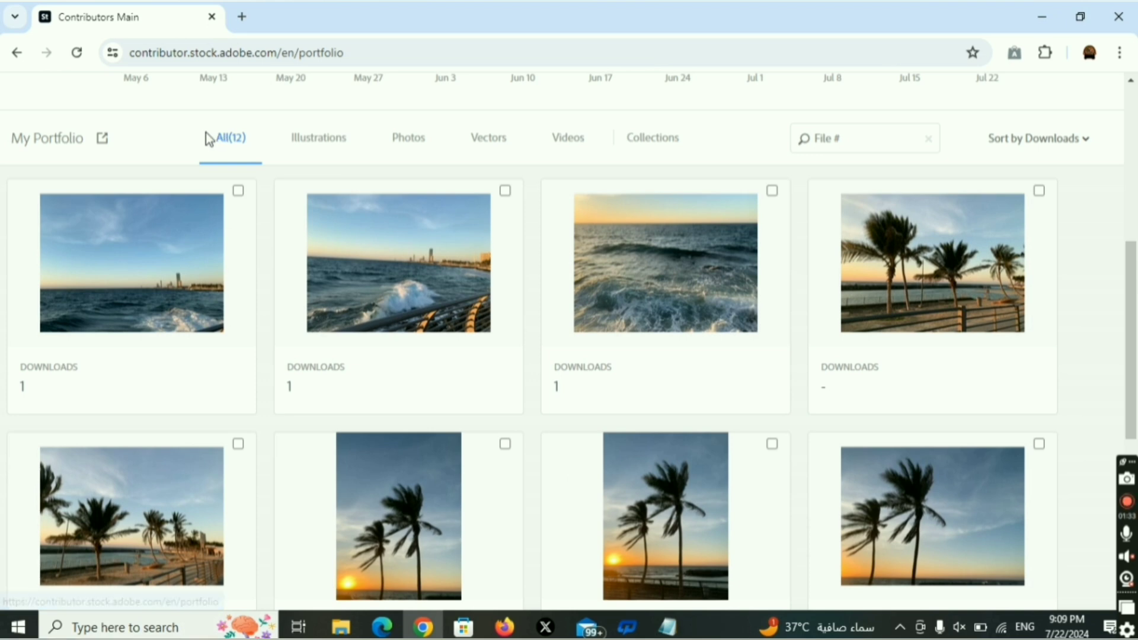
scroll(275, 169, "up", 7)
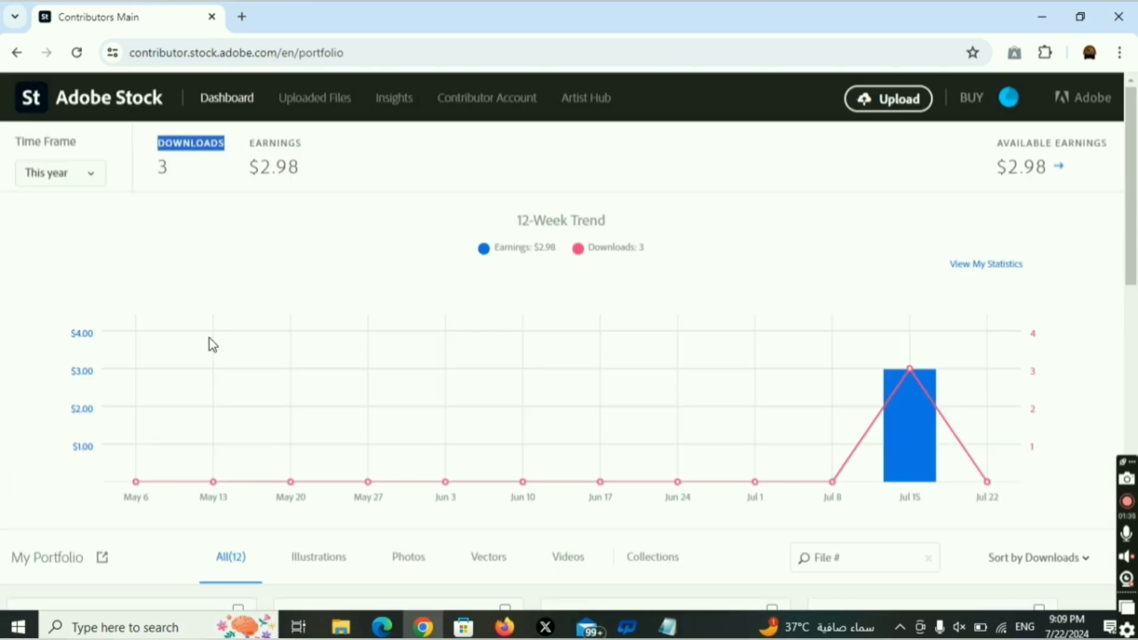
left_click(52, 553)
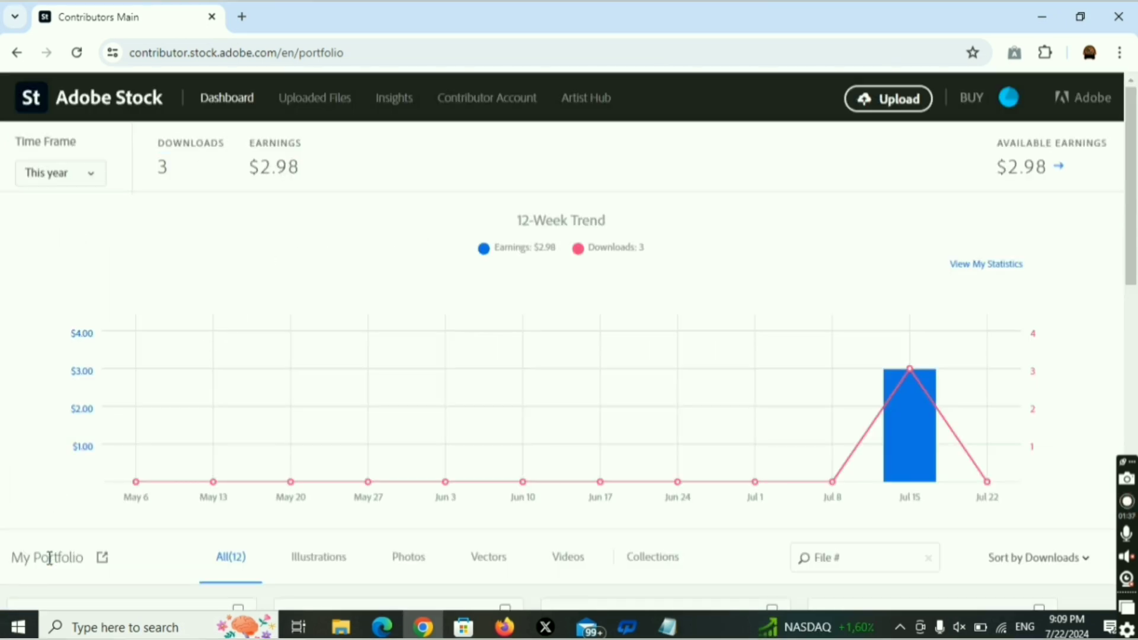
scroll(138, 518, "down", 14)
scroll(77, 525, "up", 14)
scroll(257, 432, "down", 7)
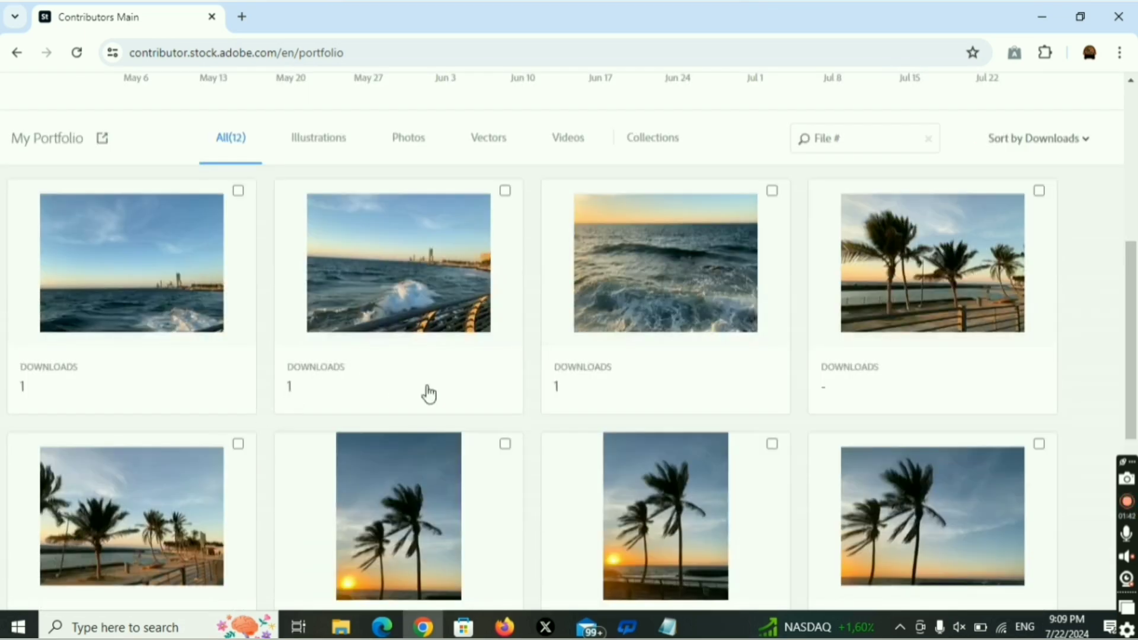
scroll(426, 394, "down", 6)
scroll(380, 367, "up", 6)
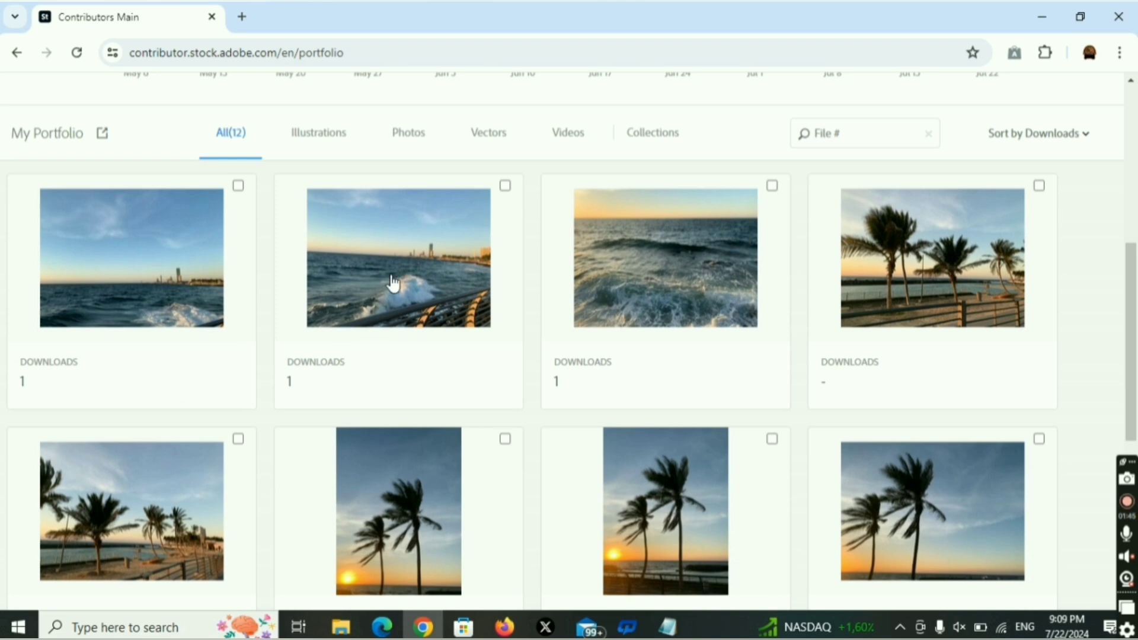
scroll(685, 286, "up", 7)
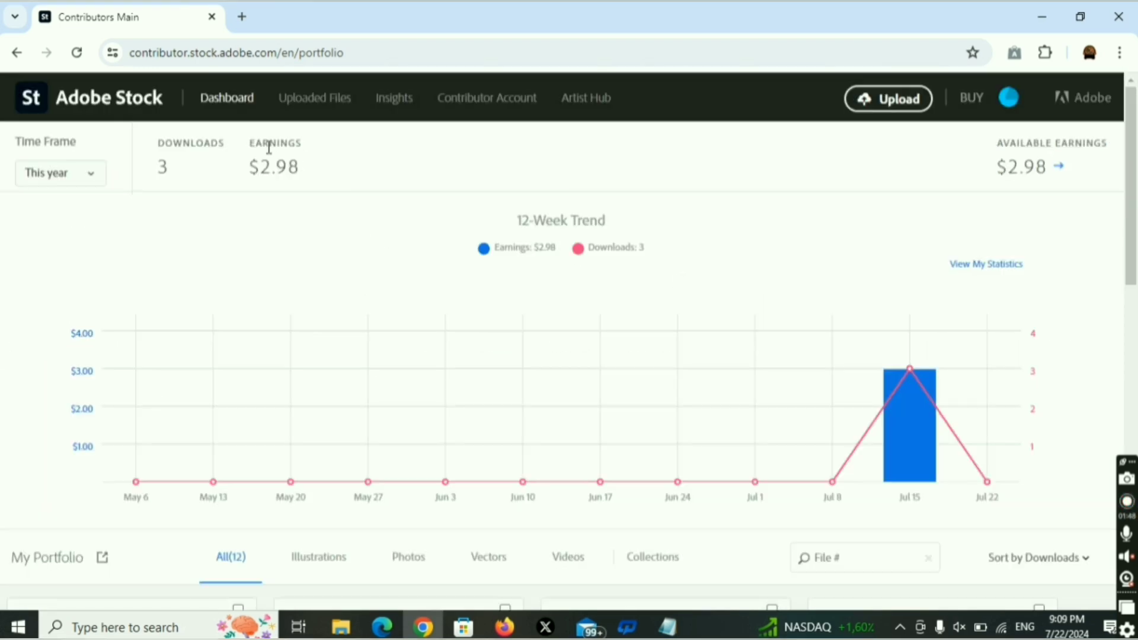
Check time frame options, view earnings and the $2.98 payout history, then show Recent top sellers.
left_click(82, 177)
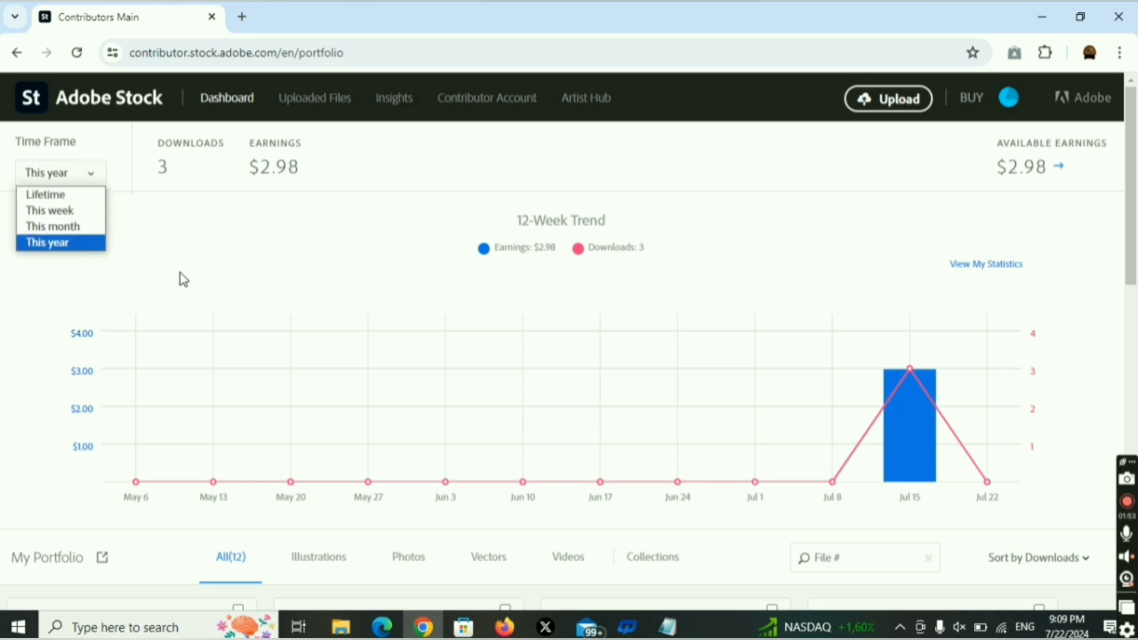
left_click(1058, 174)
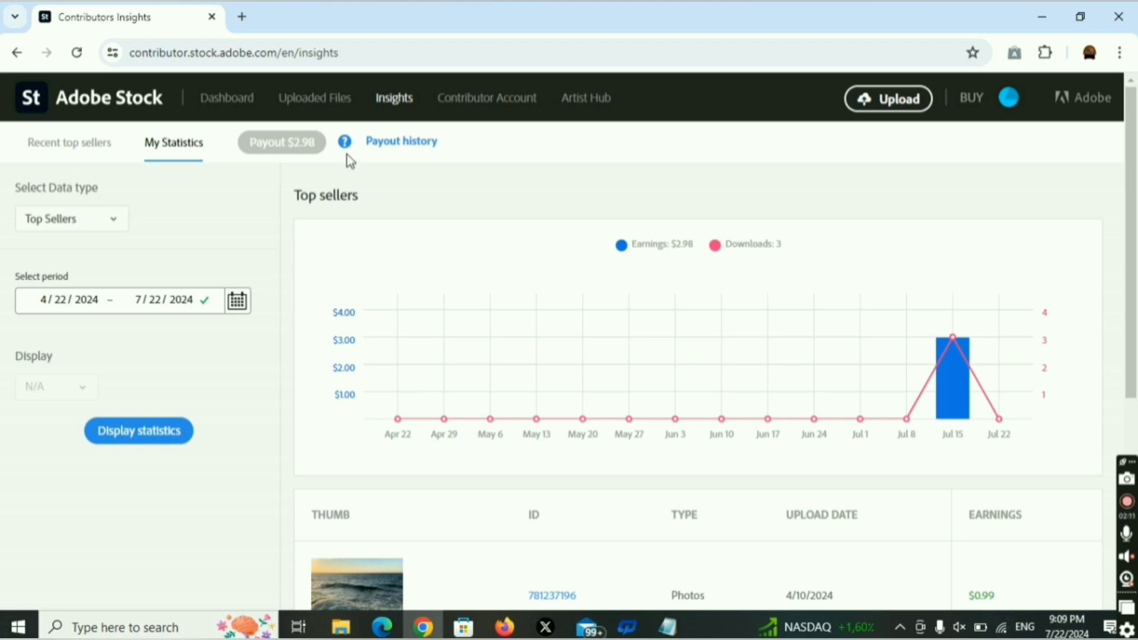
left_click(392, 151)
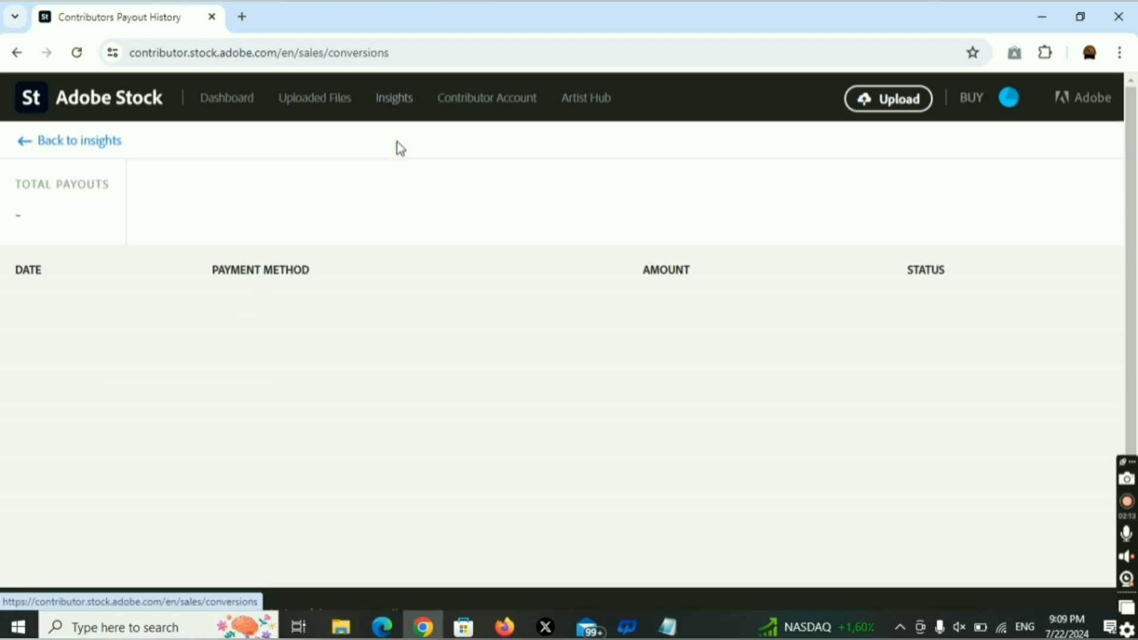
left_click(15, 148)
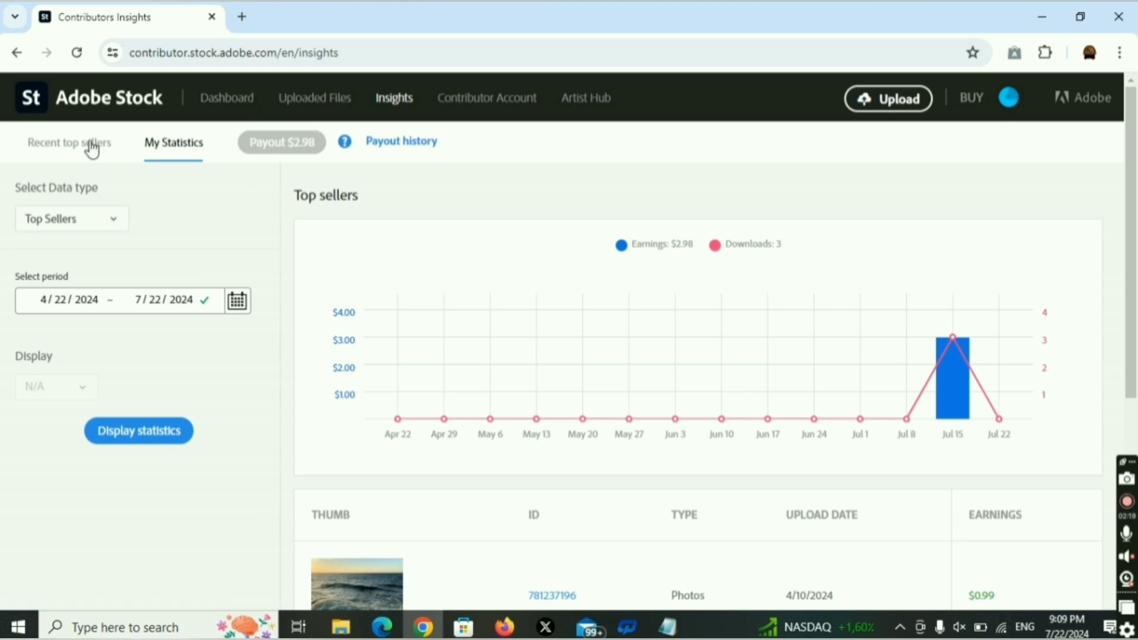
left_click(66, 147)
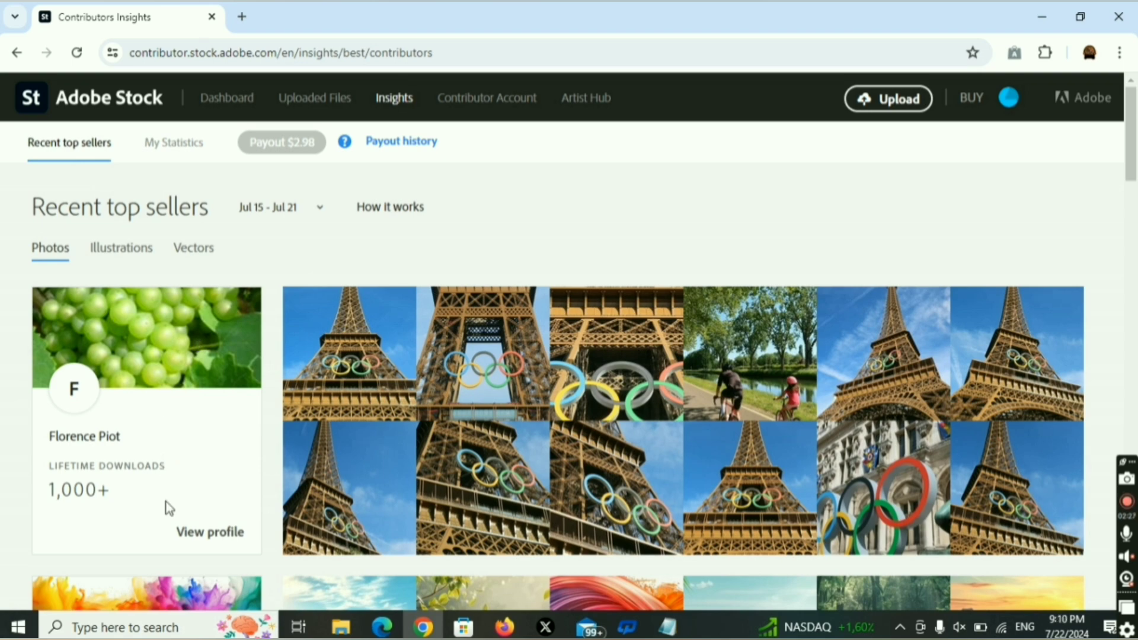
Scroll the Recent top sellers list, then view My Statistics Top Sellers for 4/22–7/22/2024.
scroll(152, 496, "down", 7)
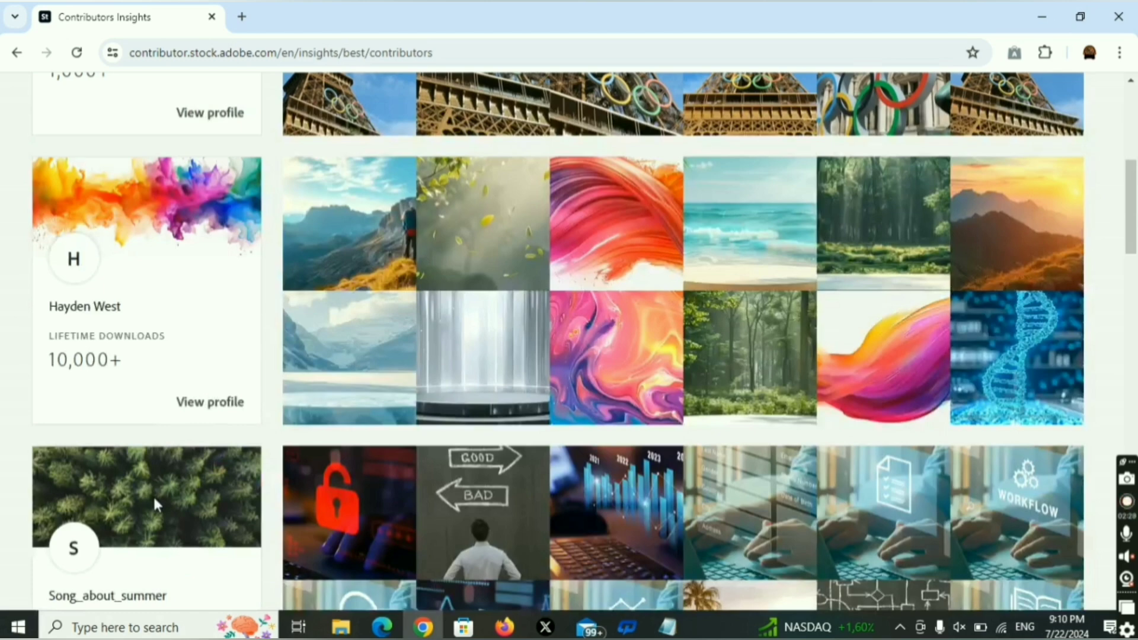
scroll(153, 496, "up", 7)
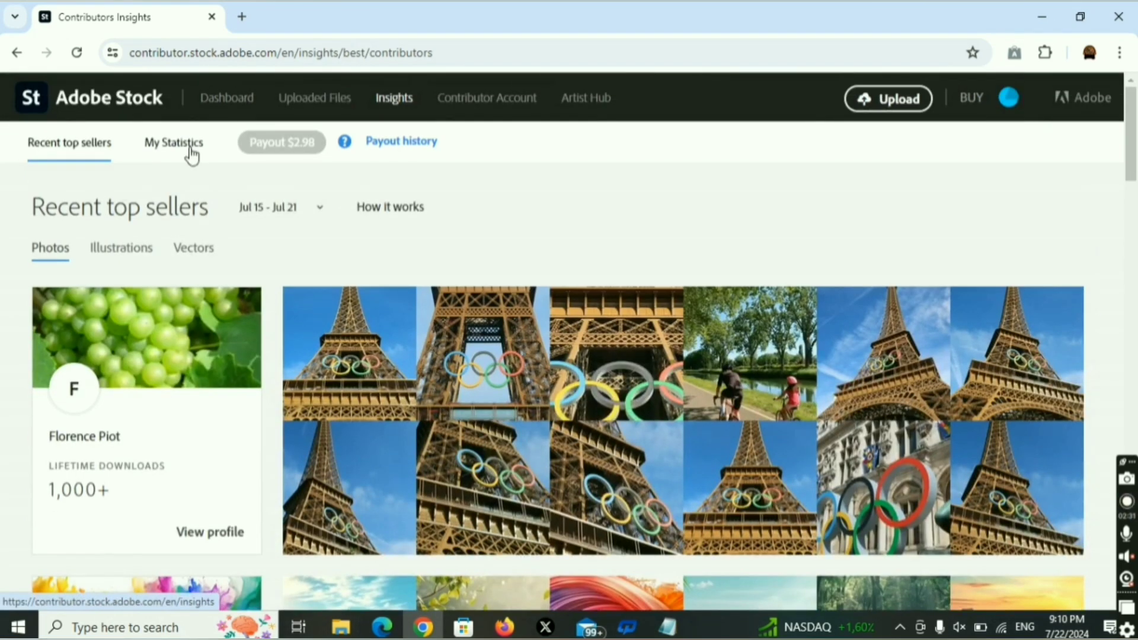
left_click(185, 148)
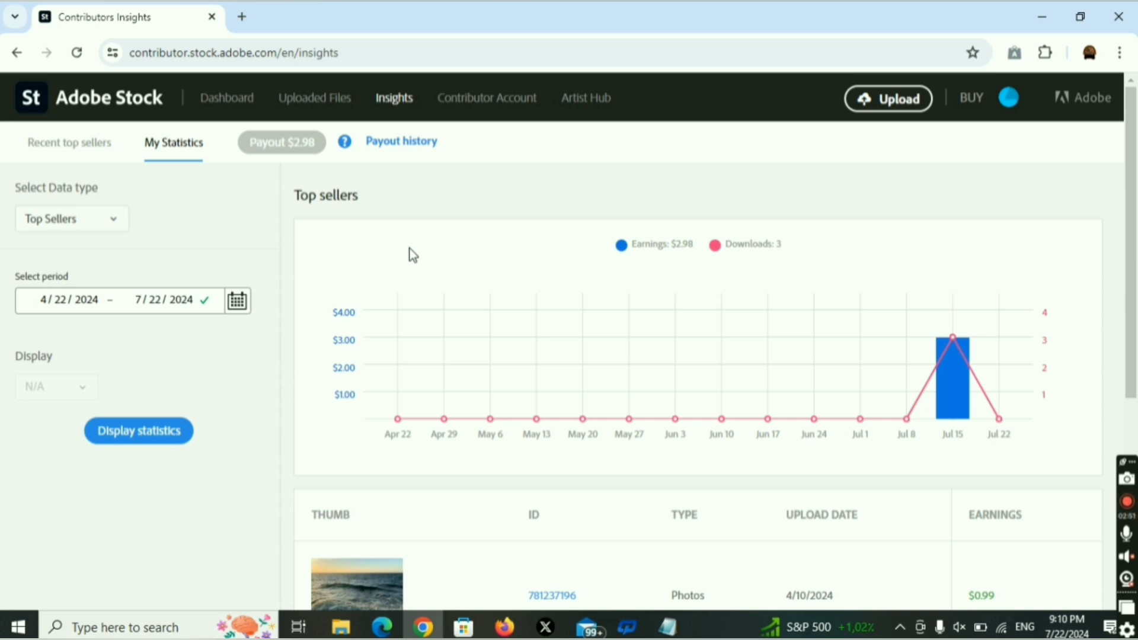
scroll(410, 247, "down", 5)
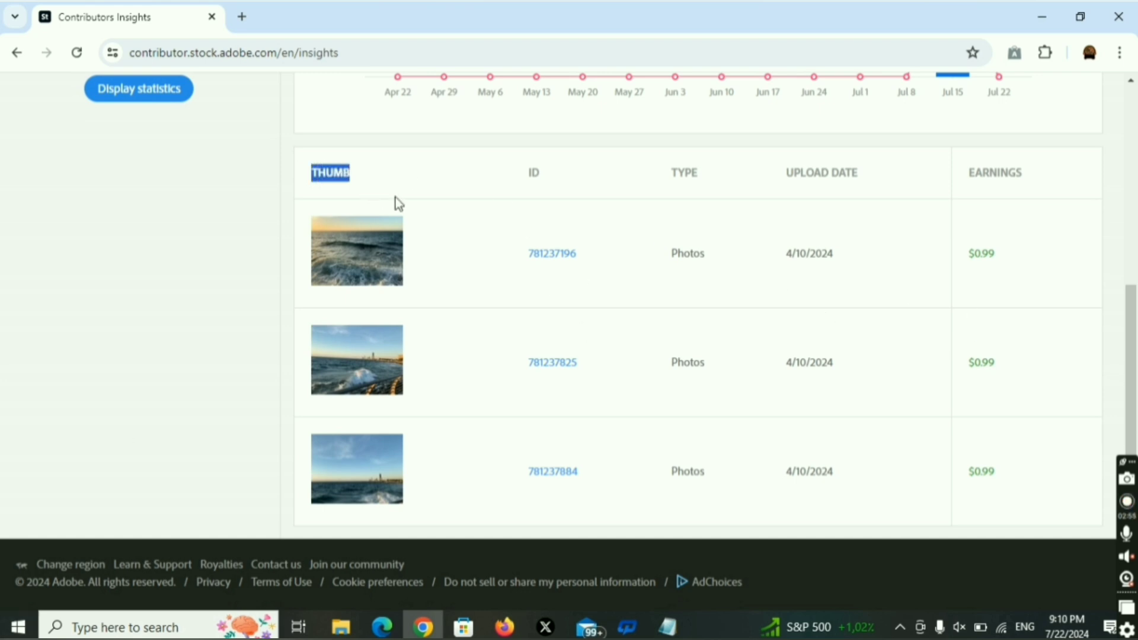
left_click(943, 195)
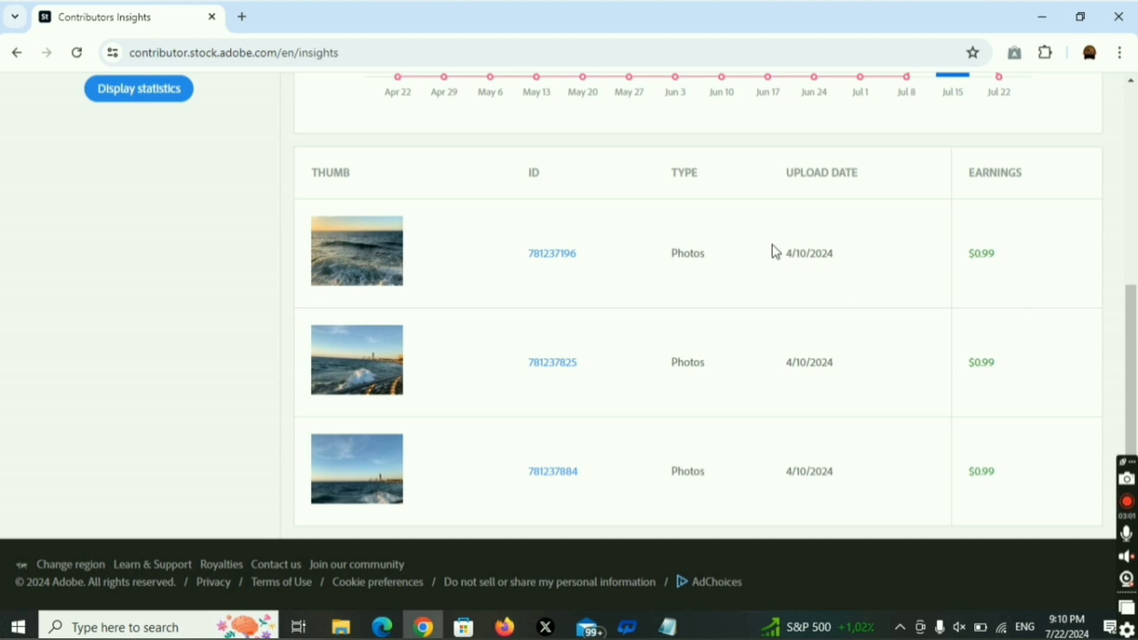
left_click_drag(772, 251, 888, 259)
left_click(861, 297)
scroll(994, 366, "up", 5)
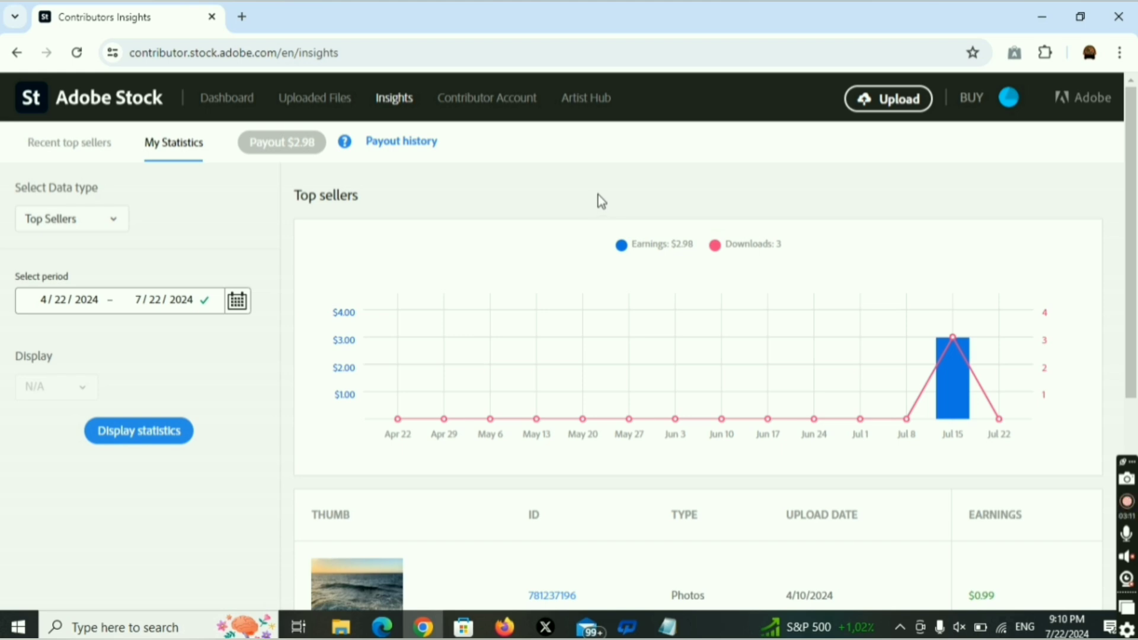
Open Uploaded Files to see the 913 new files, previewing the flower photo thumbnails.
left_click(318, 105)
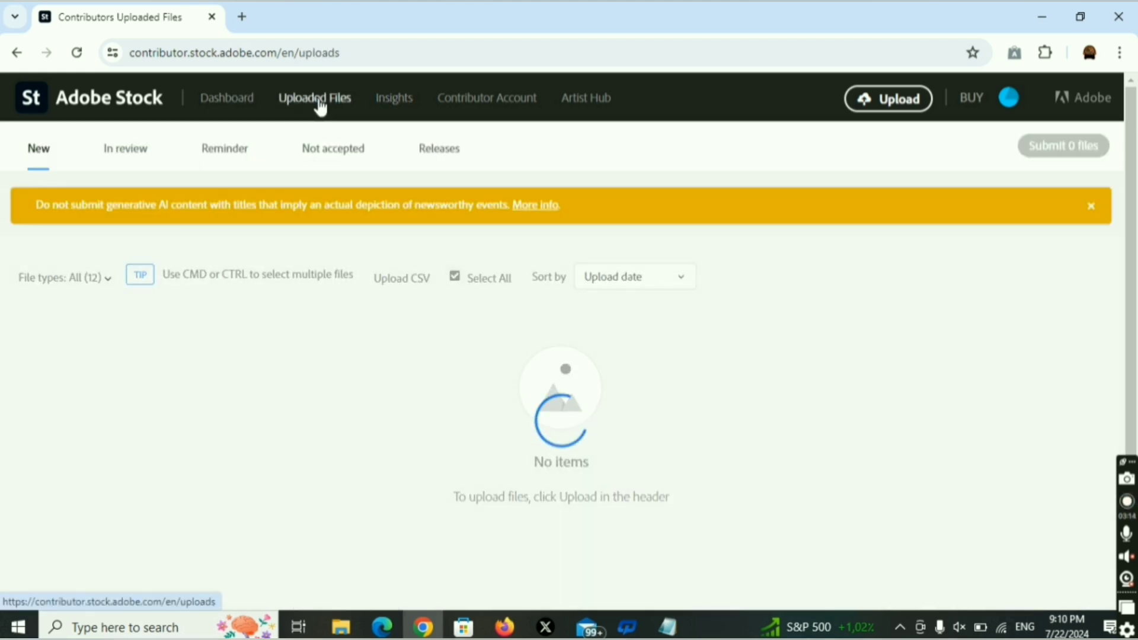
mouse_move(319, 308)
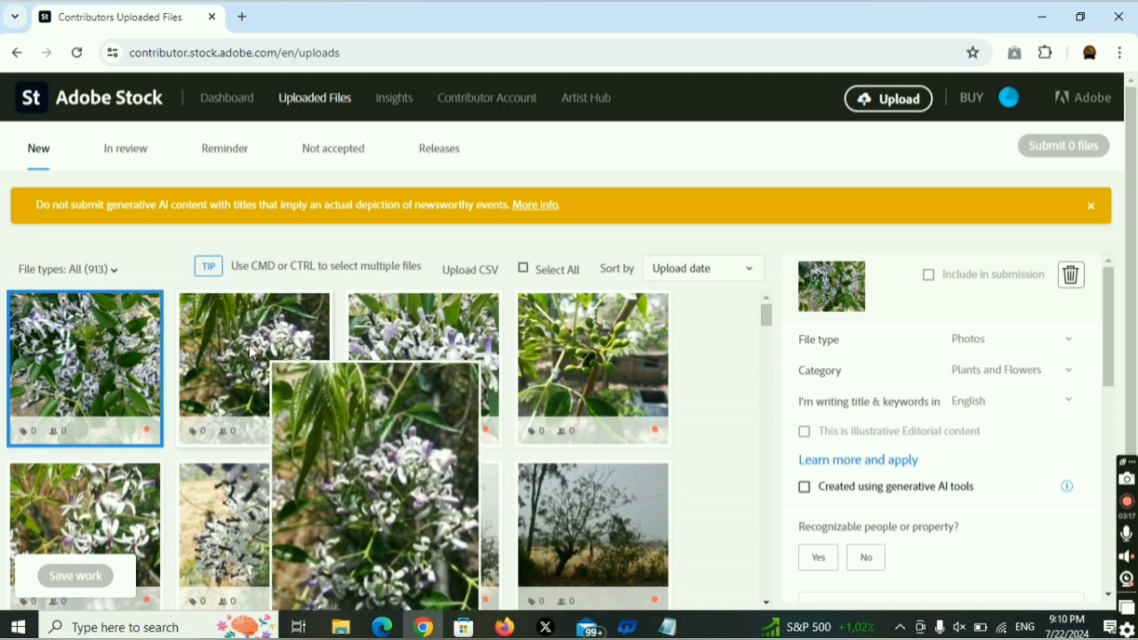
mouse_move(436, 371)
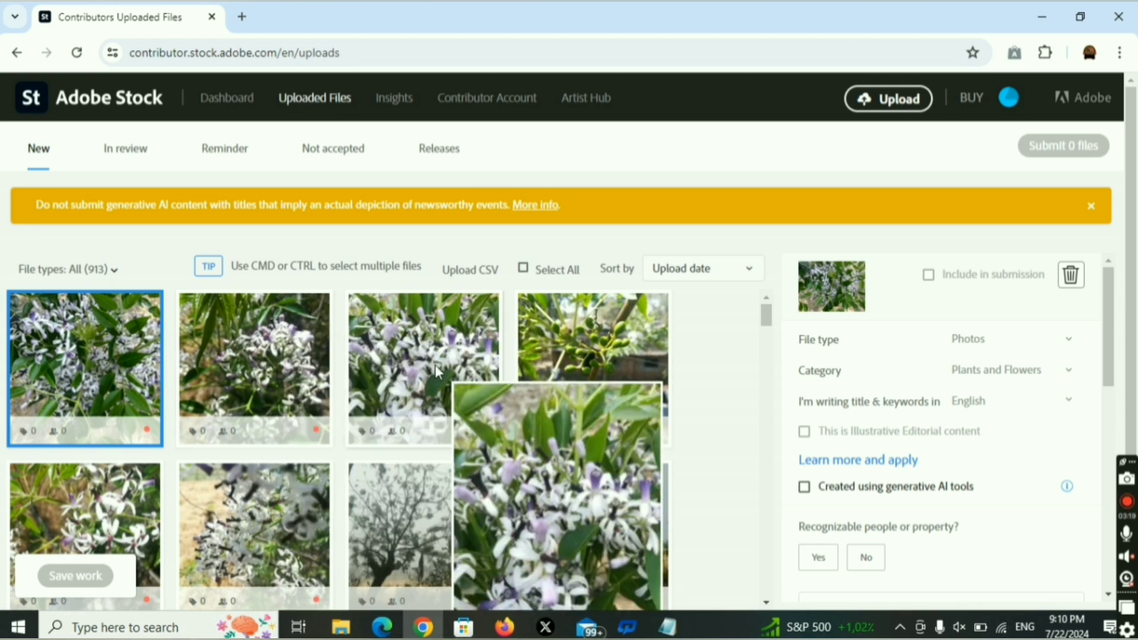
scroll(354, 365, "down", 10)
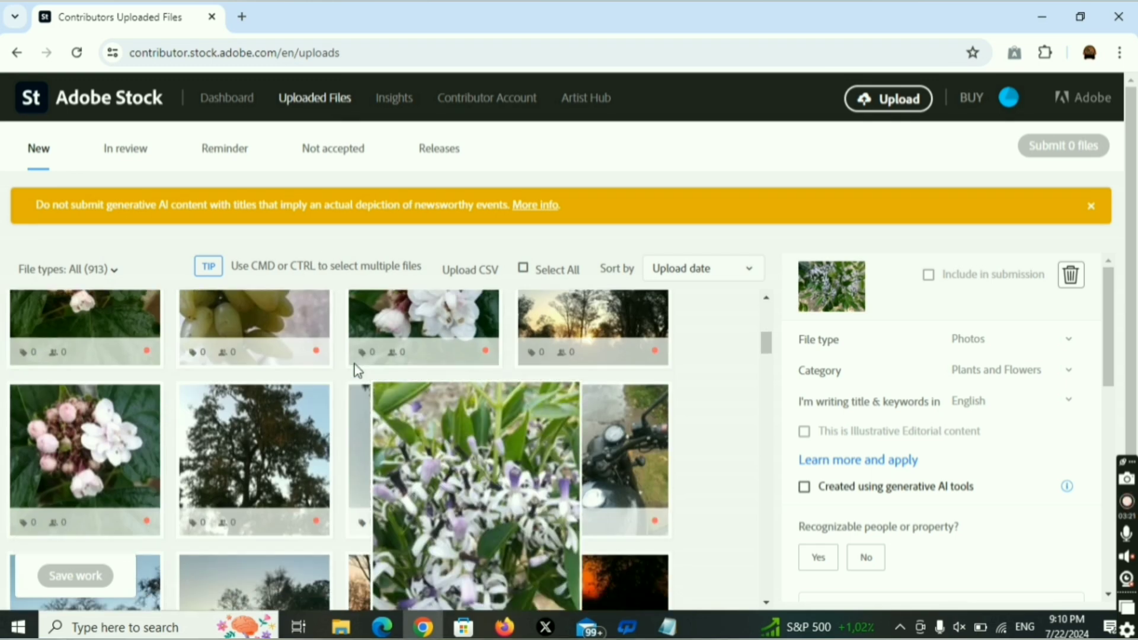
scroll(439, 357, "up", 10)
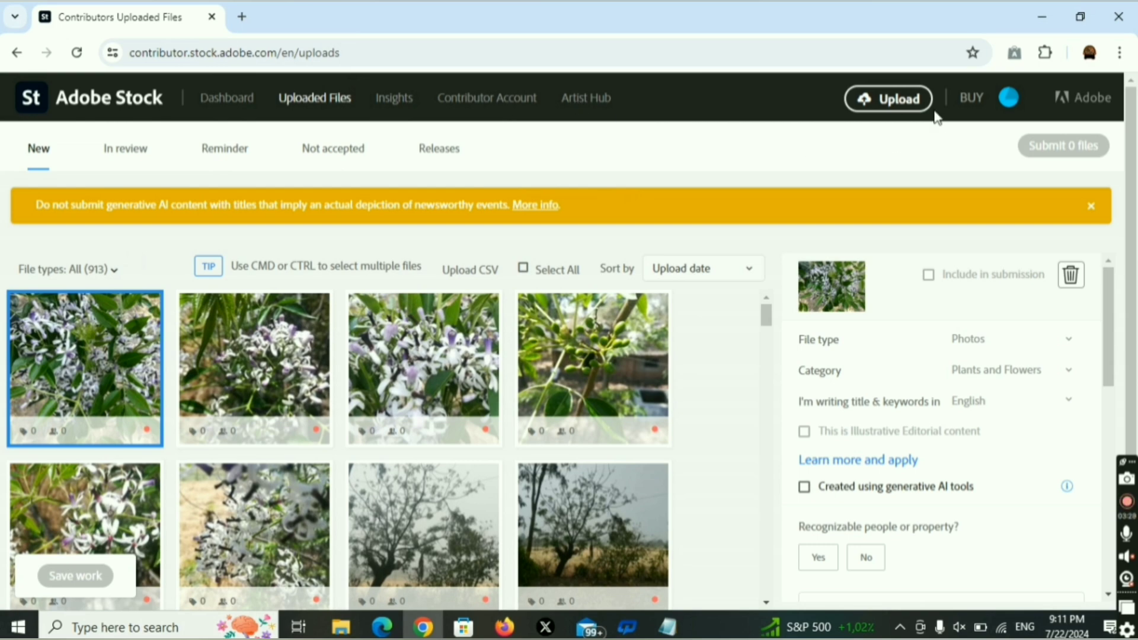
Upload IMG_3028 from the 202403_ folder by browsing the computer.
left_click(897, 99)
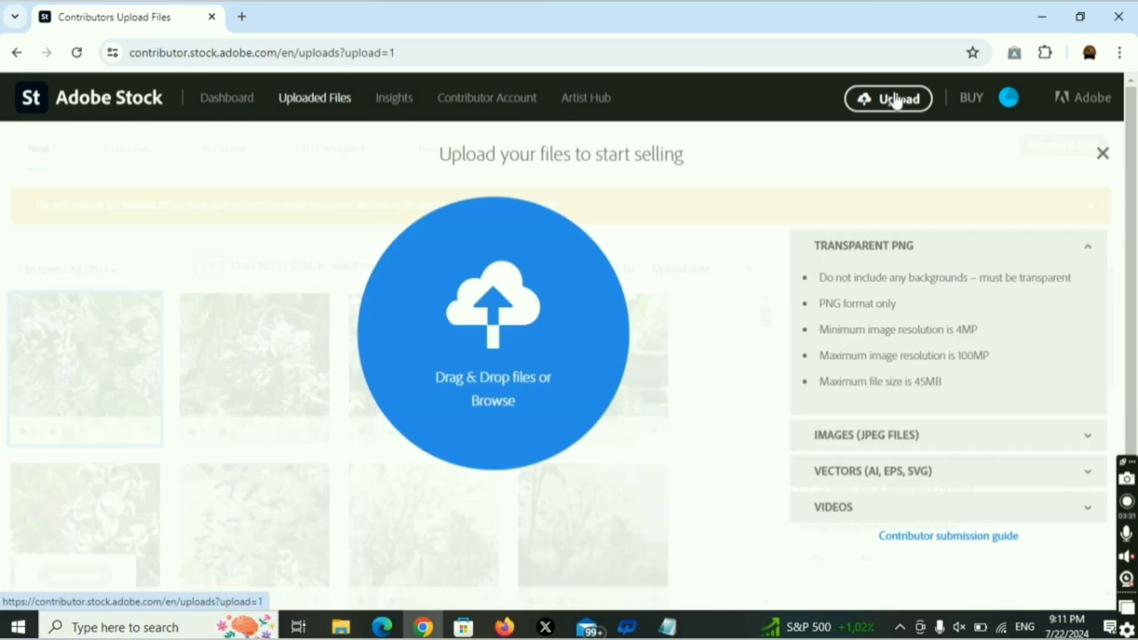
left_click(492, 399)
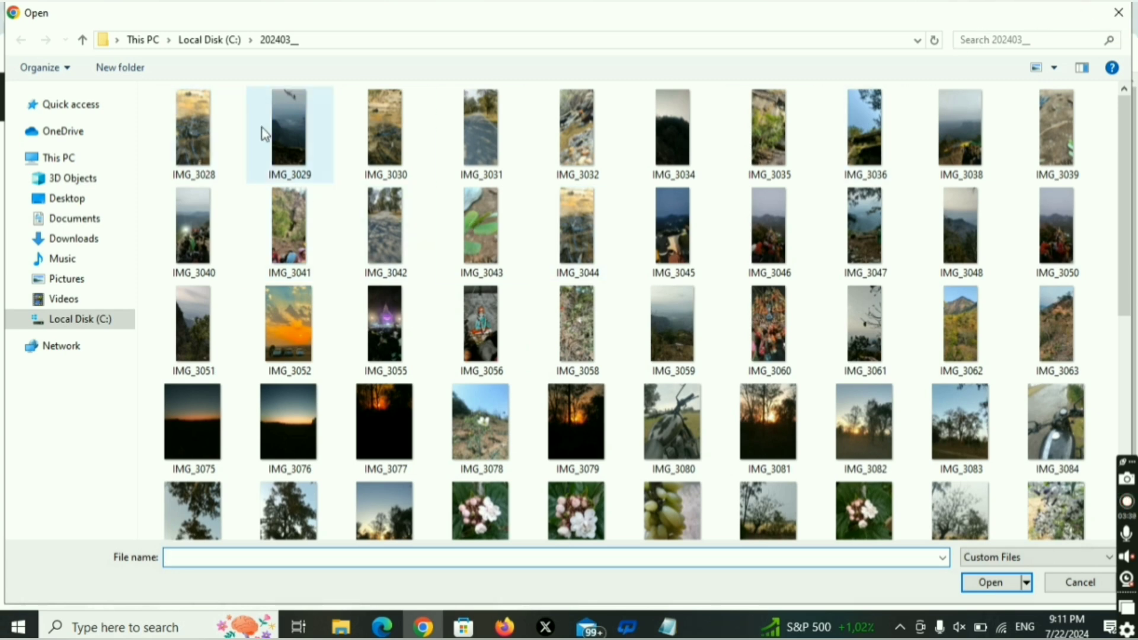
left_click(201, 134)
left_click(991, 582)
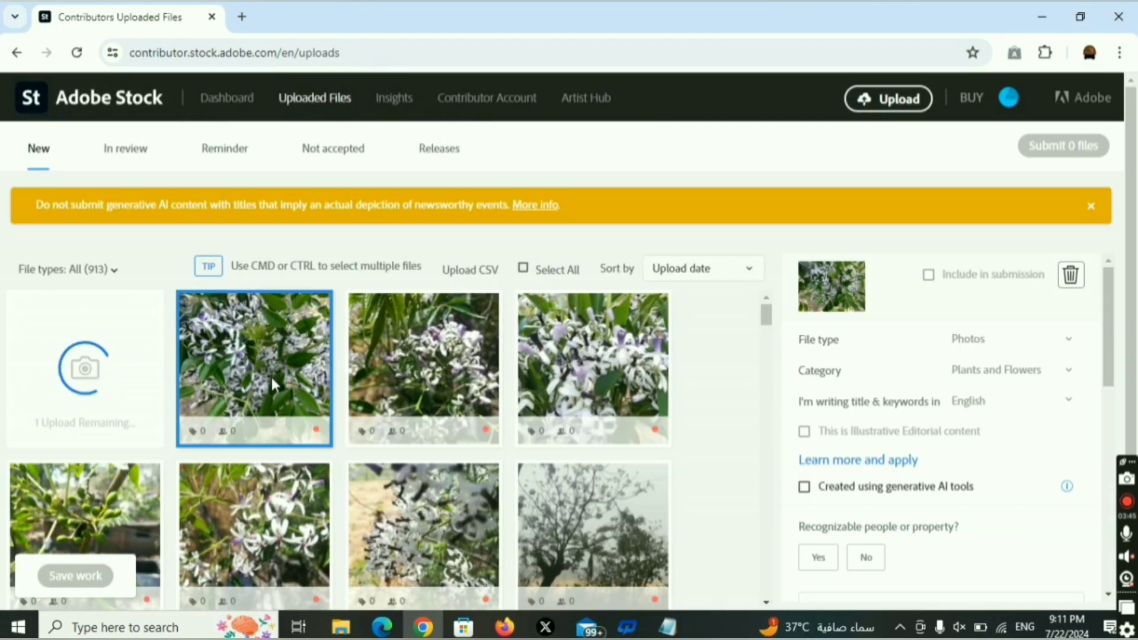
Dismiss the IMG_3028 under-4 MP resolution error and leave the category as Plants and Flowers.
mouse_move(261, 361)
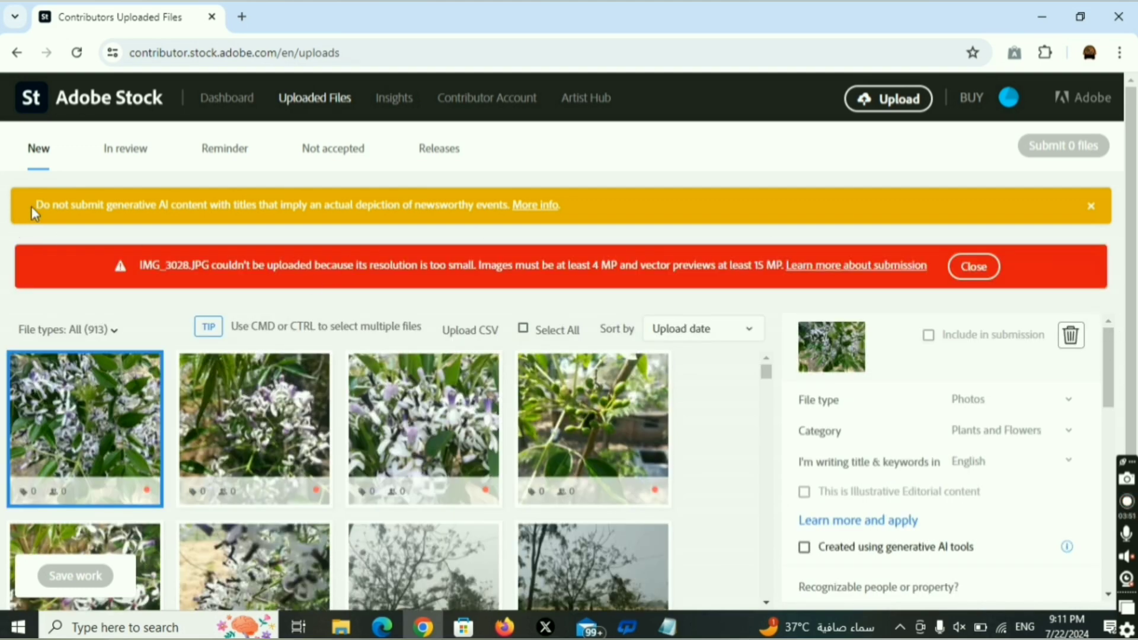
left_click_drag(26, 207, 696, 182)
left_click(974, 267)
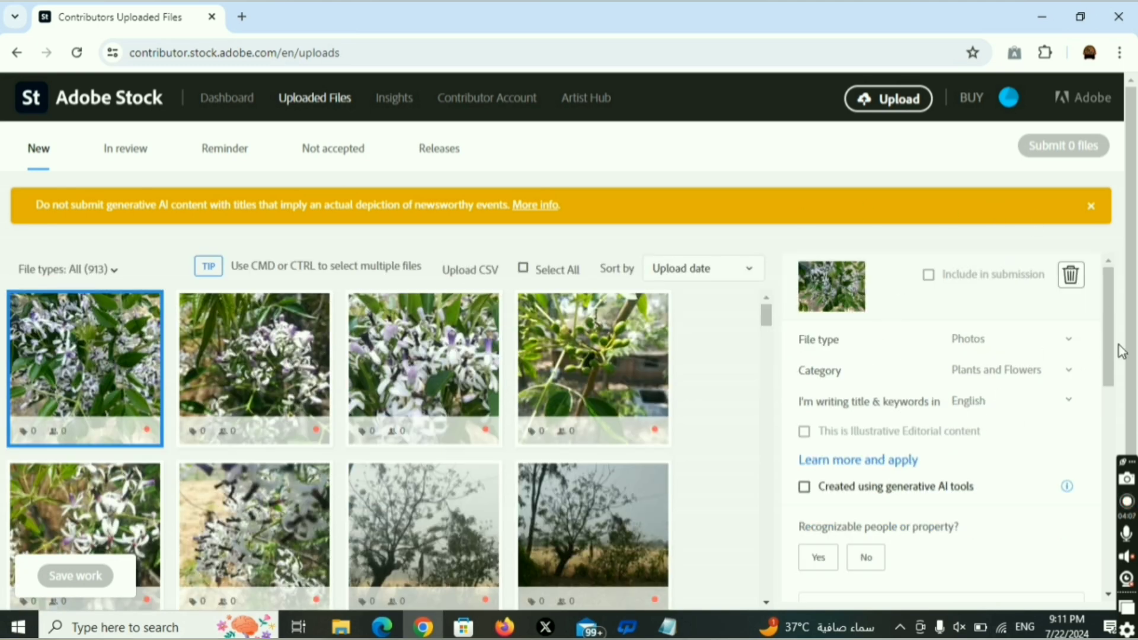
mouse_move(98, 364)
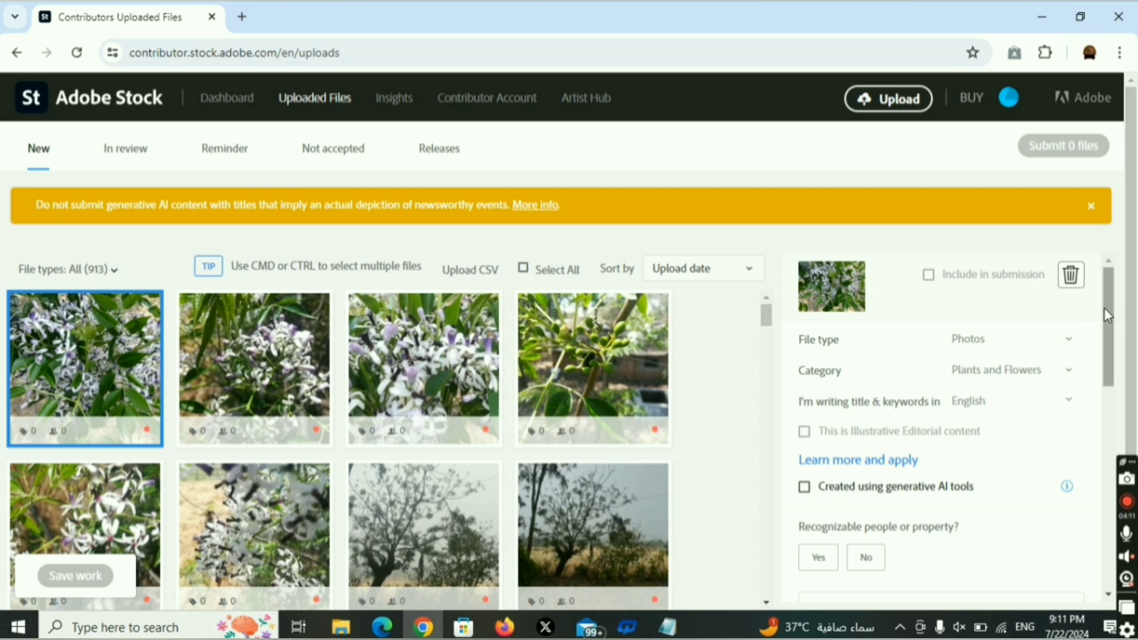
left_click(1060, 374)
left_click(1060, 377)
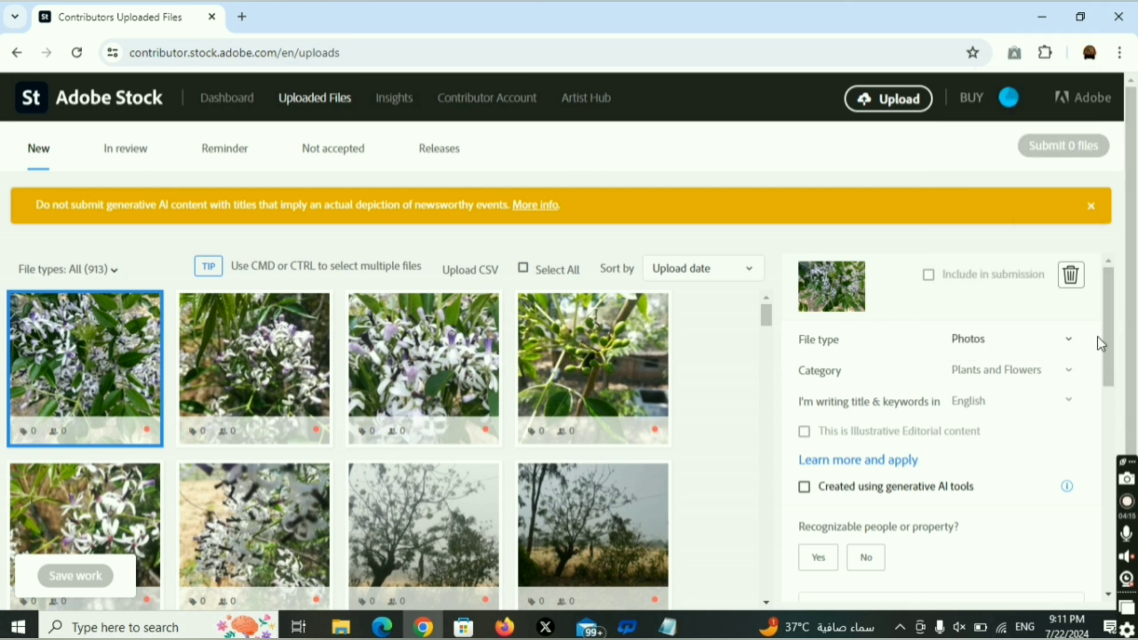
Leave the flower photo unmarked as generative AI and set 'Recognizable people or property?' to No.
scroll(1112, 338, "down", 2)
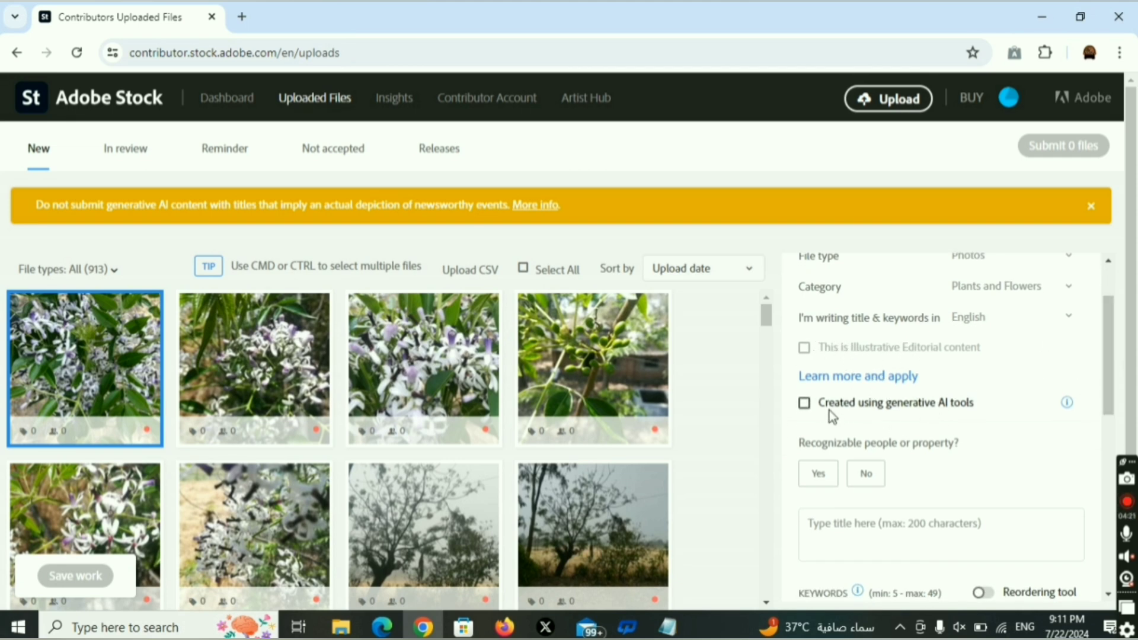
left_click(805, 406)
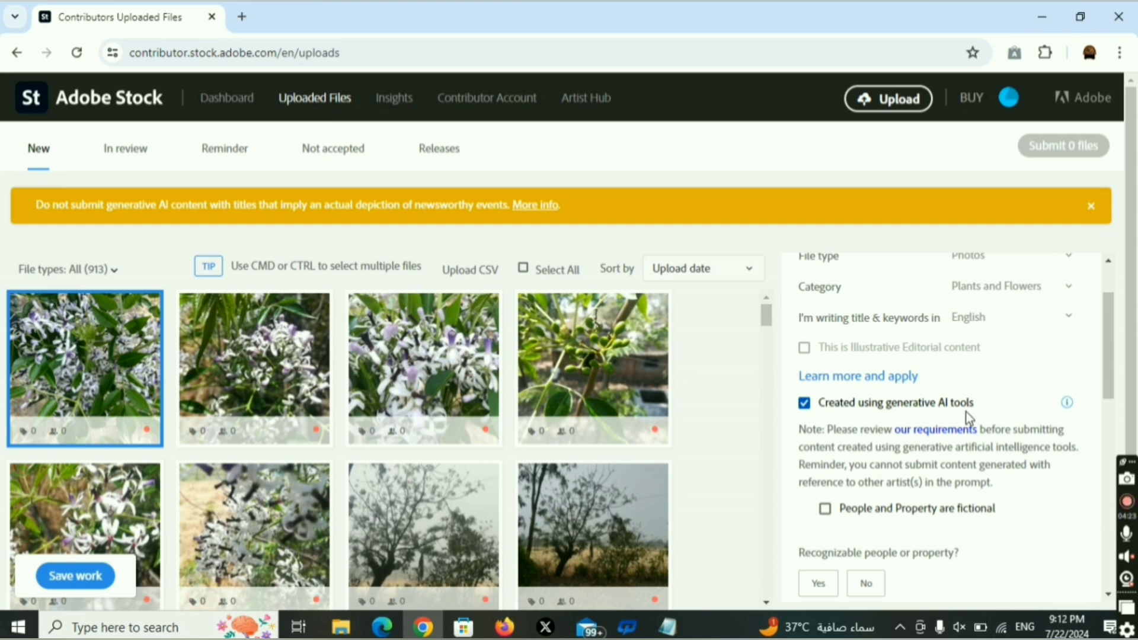
left_click(807, 408)
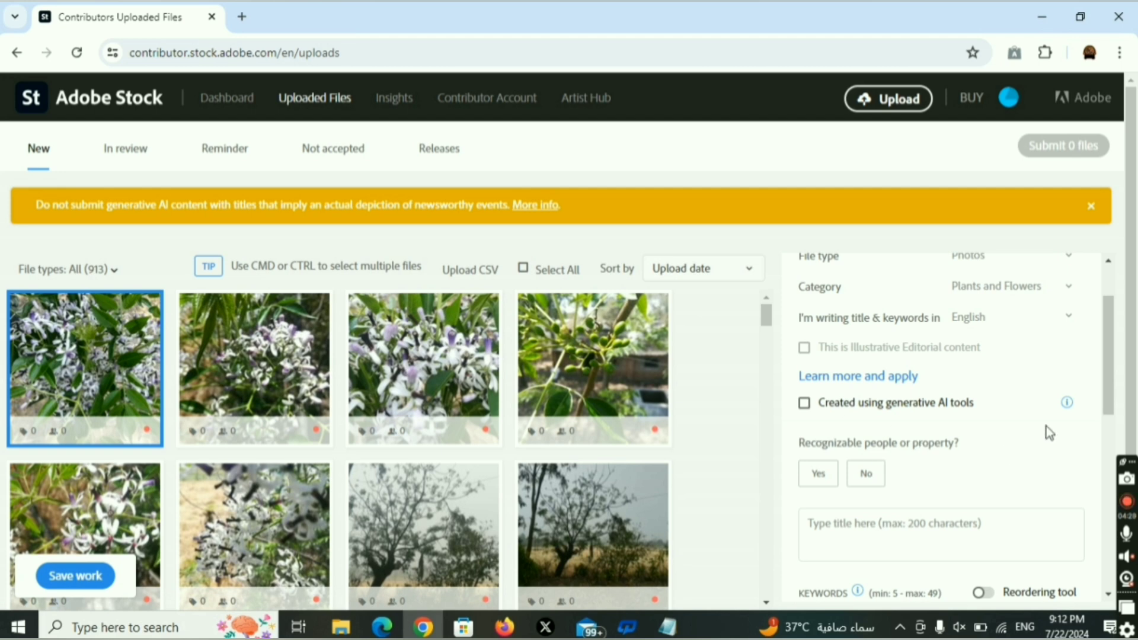
left_click_drag(1112, 358, 1079, 371)
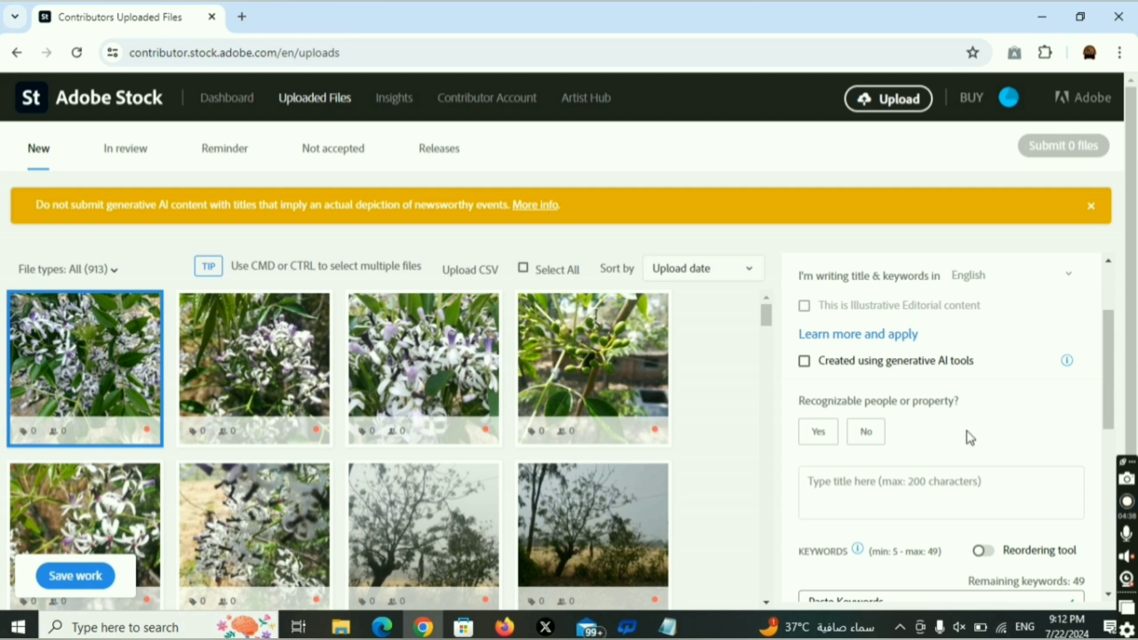
left_click(872, 436)
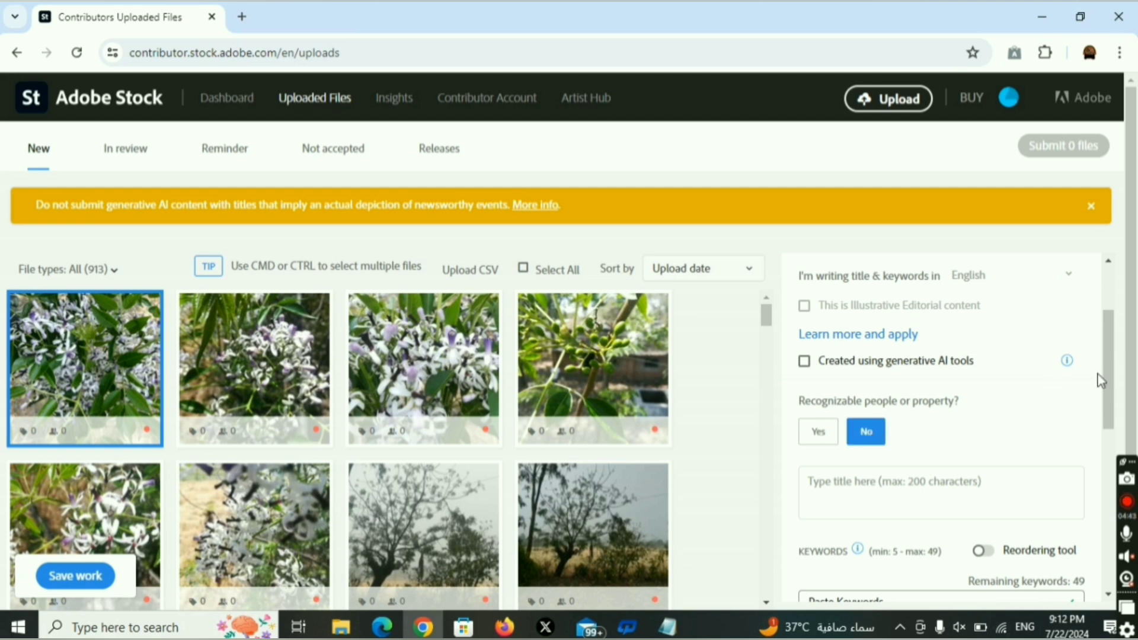
left_click_drag(1107, 382, 1109, 397)
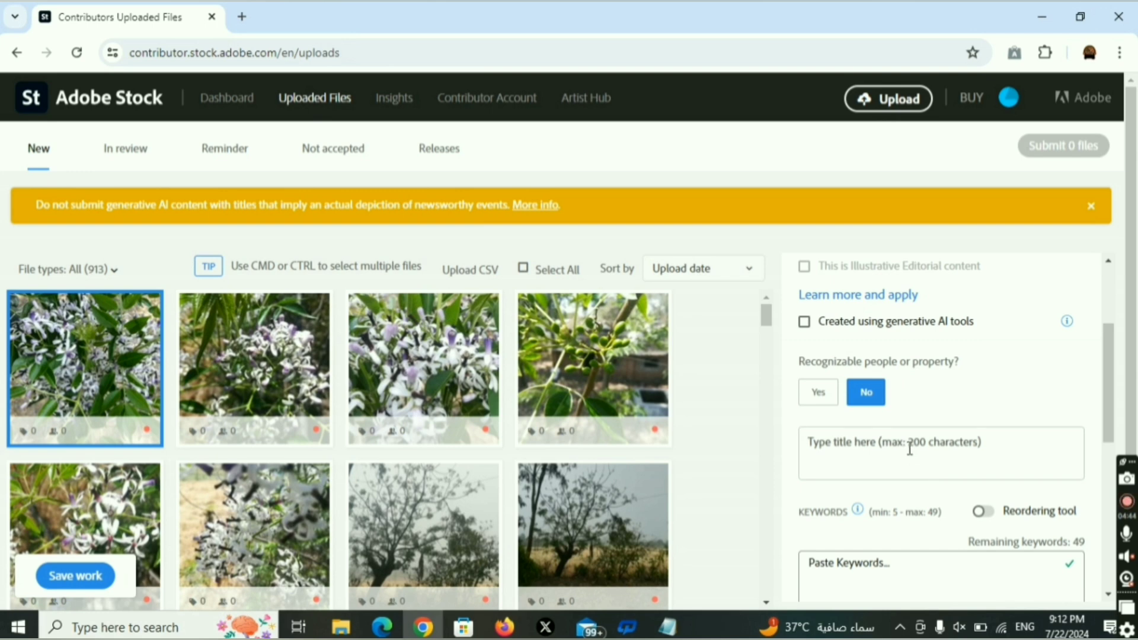
Title the flower photo 'the white flower in the Indica tree'.
scroll(915, 415, "down", 1)
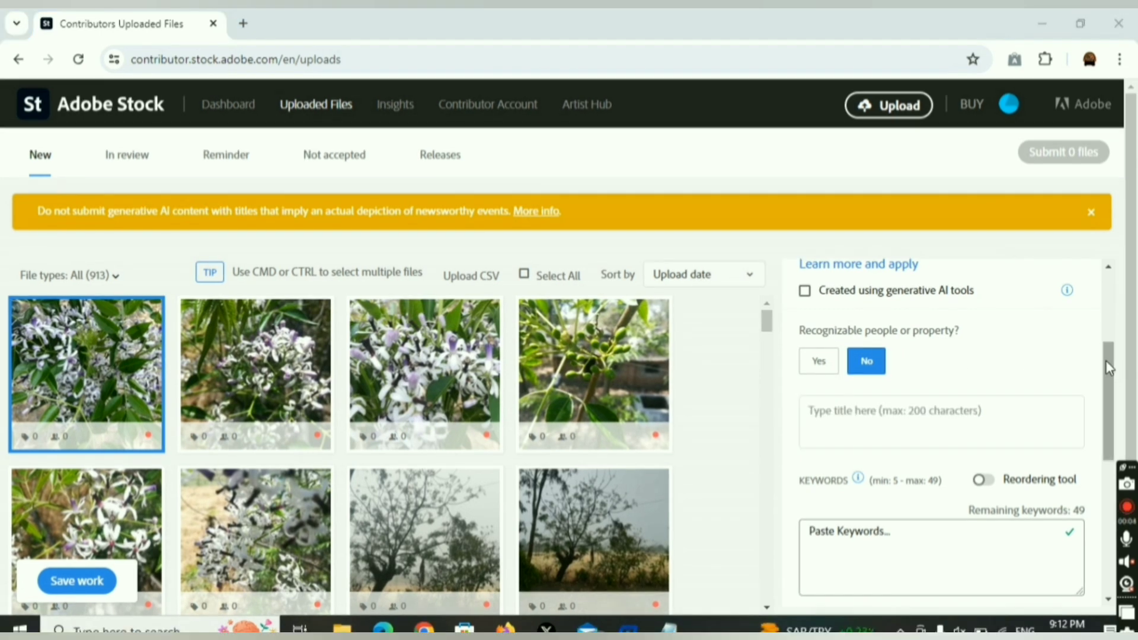
left_click(887, 414)
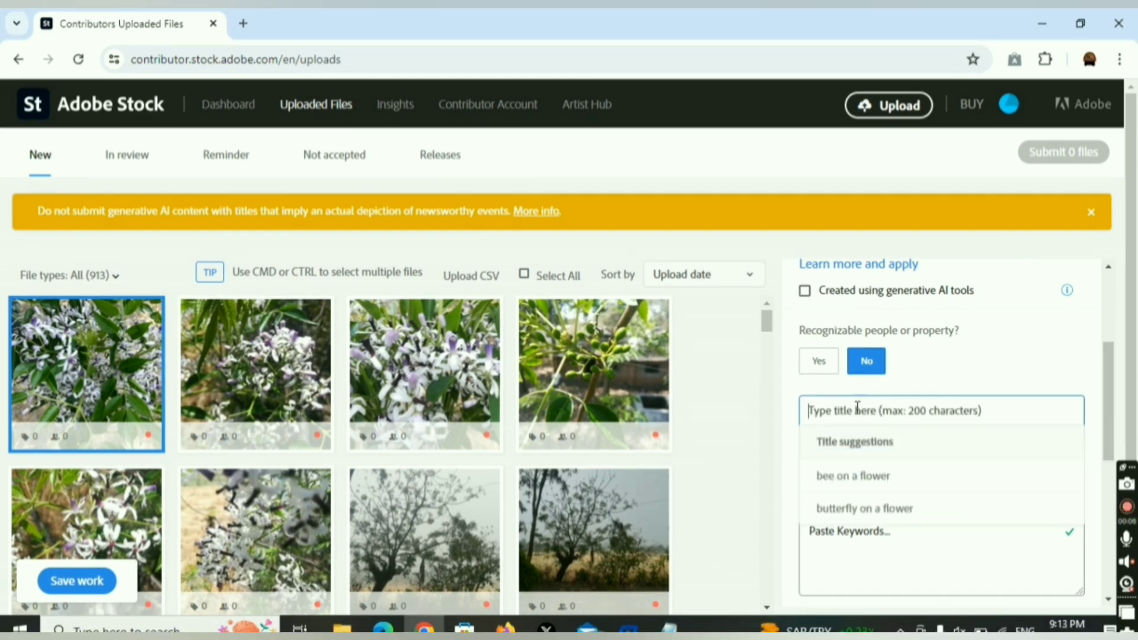
mouse_move(75, 335)
type("the")
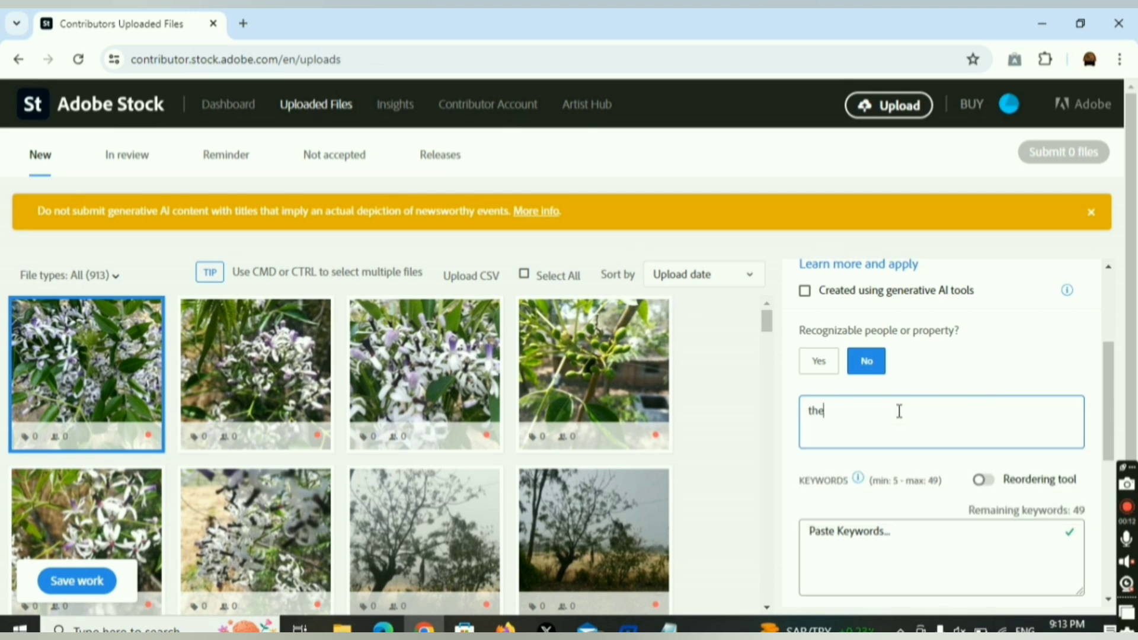
type(" whitre in")
key("ctrl+a")
type("the white flower in the Indica tree")
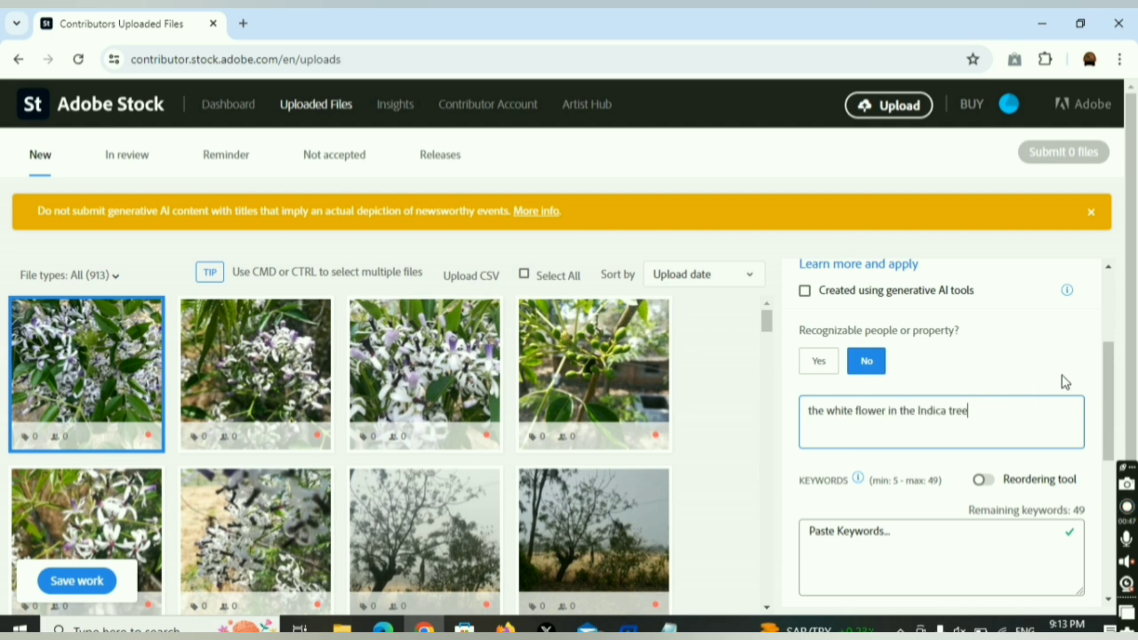
Add all 25 suggested keywords to the photo.
left_click_drag(1115, 376, 1111, 431)
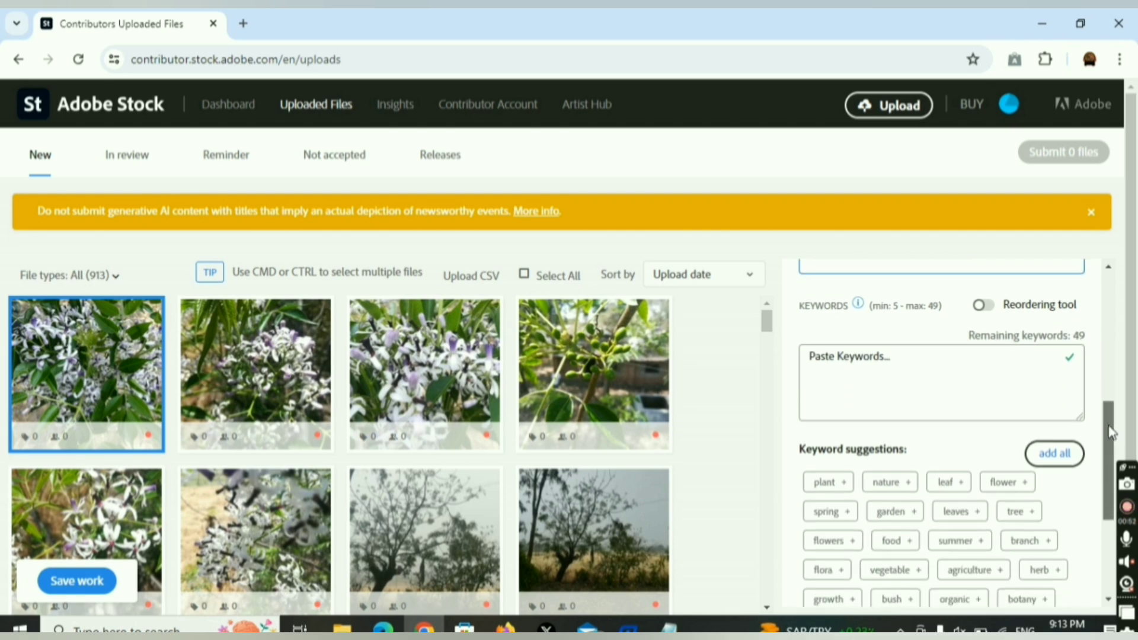
left_click(1065, 457)
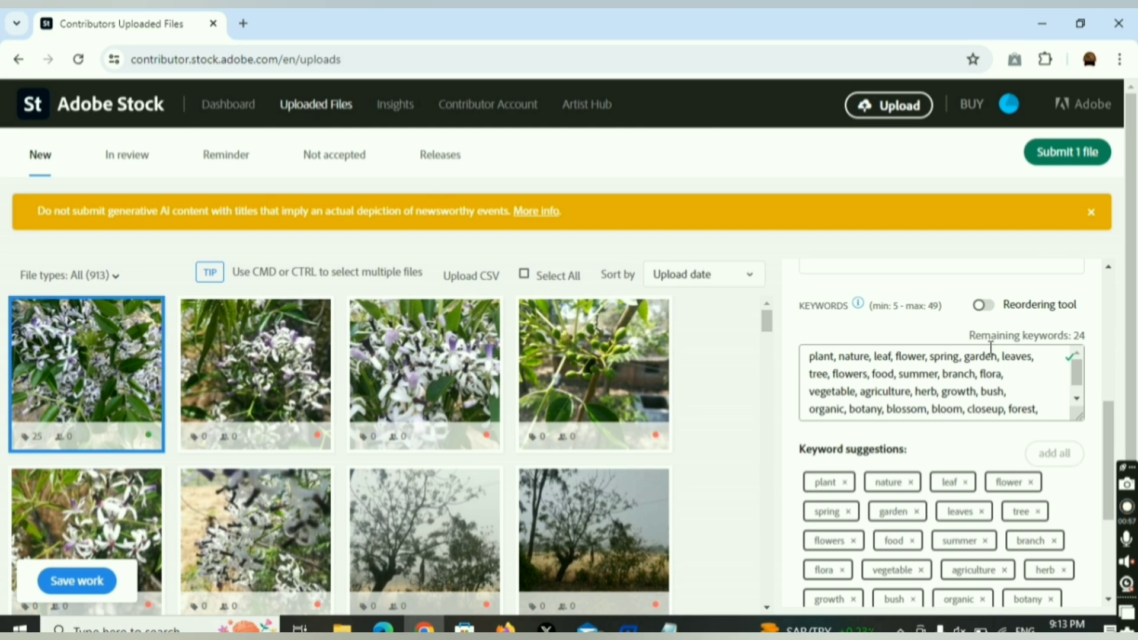
scroll(978, 439, "down", 4)
scroll(953, 437, "up", 10)
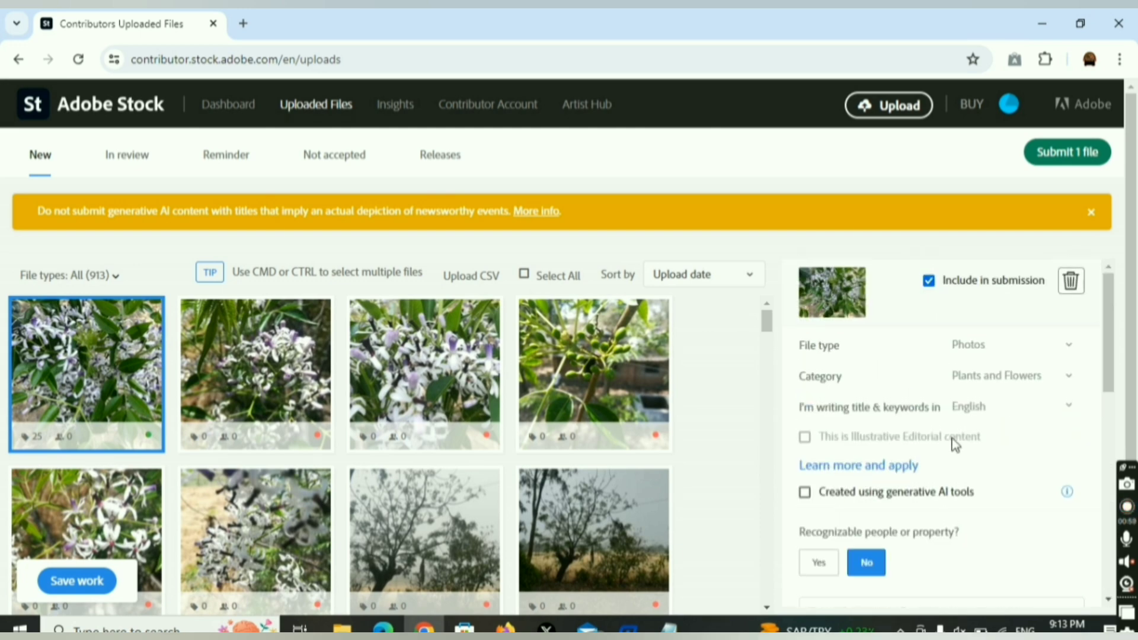
Dismiss the AI banner, start submitting 1 file, and accept both terms checkboxes.
left_click(1090, 215)
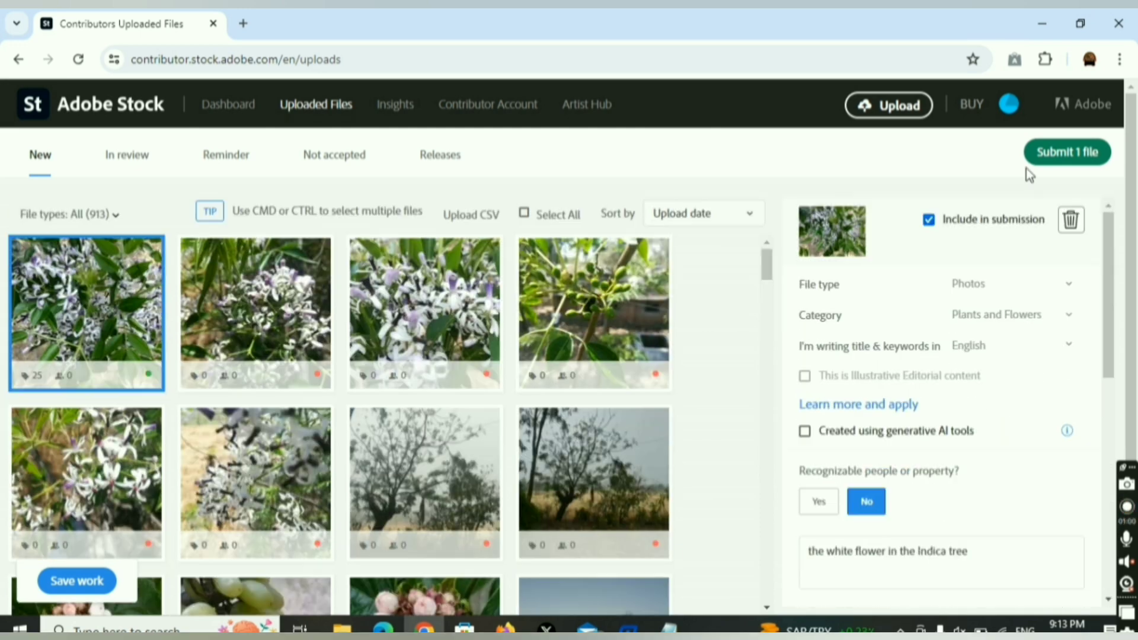
left_click(1065, 156)
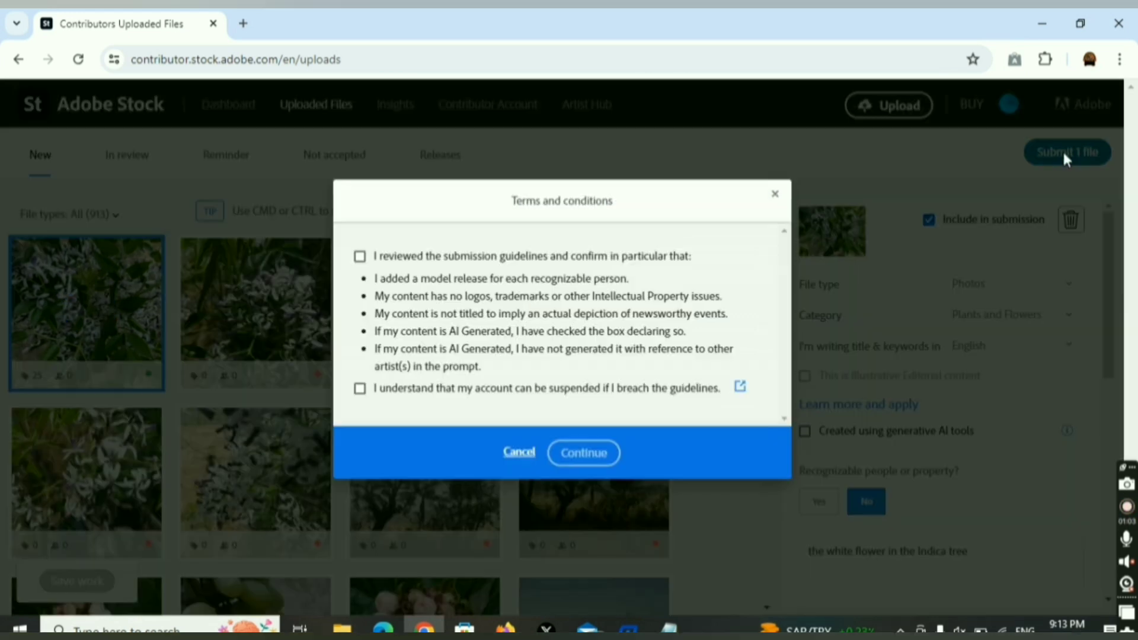
left_click(359, 256)
left_click(360, 389)
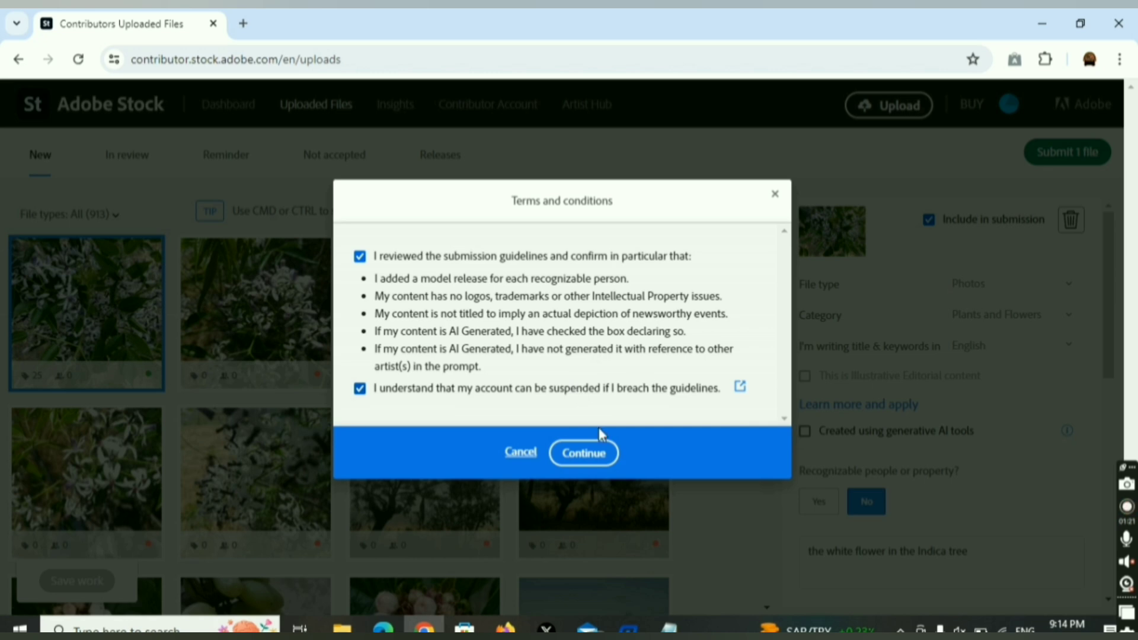
left_click(608, 459)
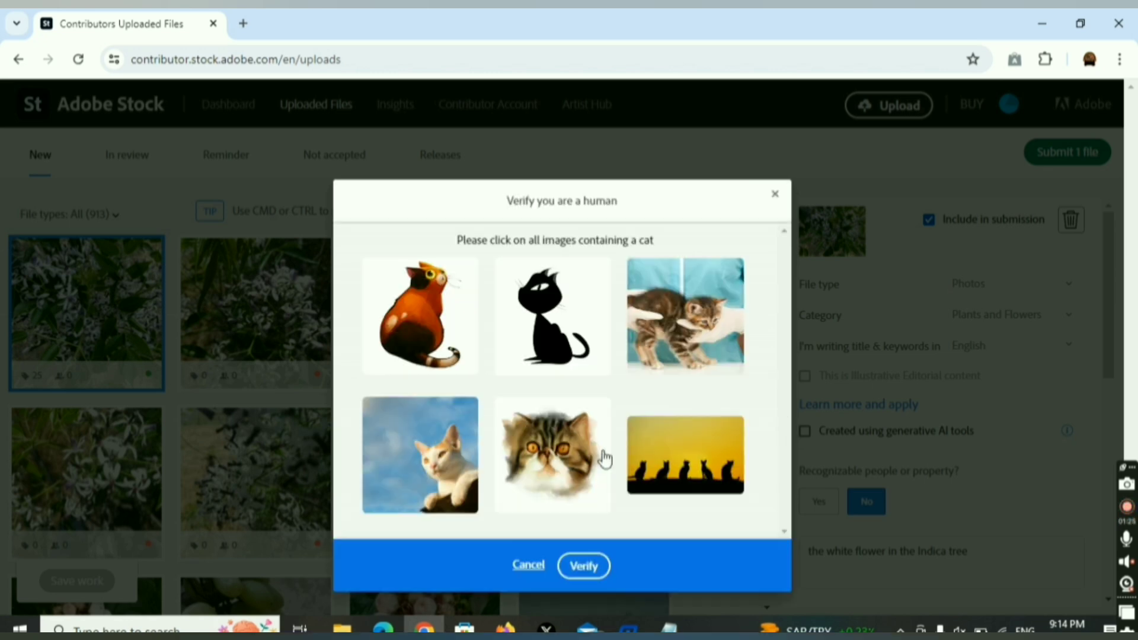
Pass the cat-image human check and submit the photo for review.
left_click(430, 323)
left_click(557, 304)
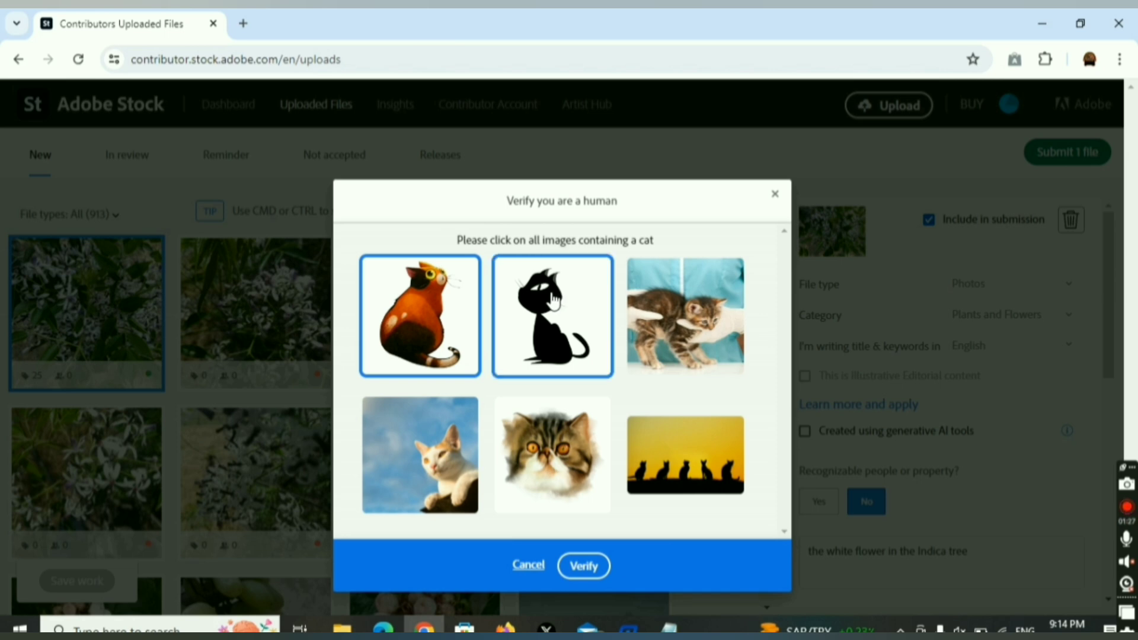
left_click(698, 330)
left_click(534, 456)
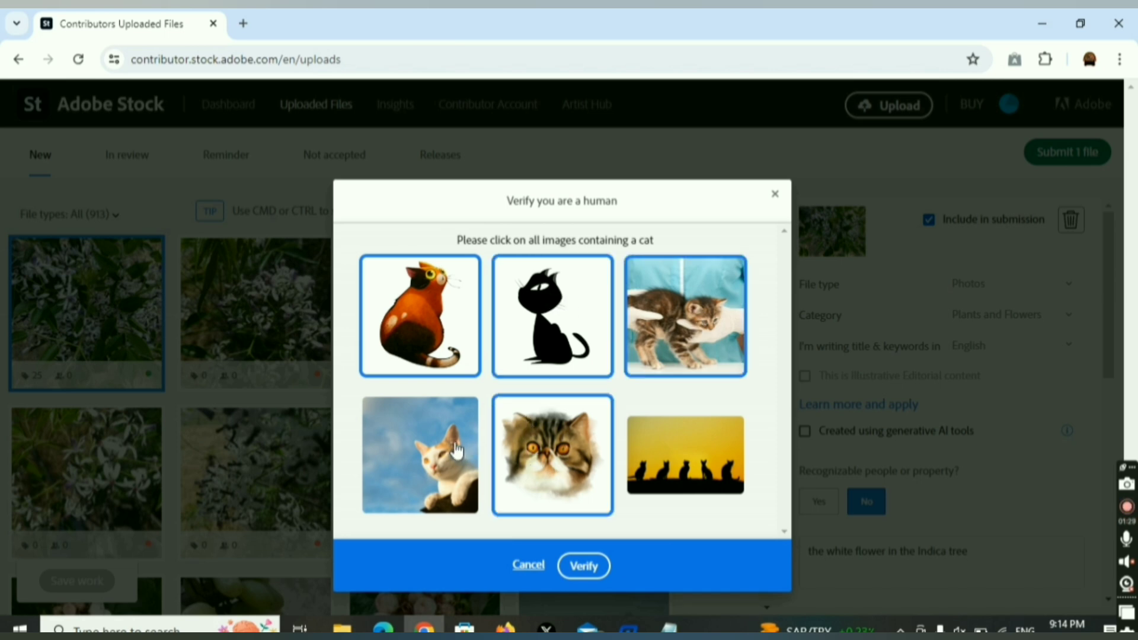
left_click(450, 453)
left_click(711, 466)
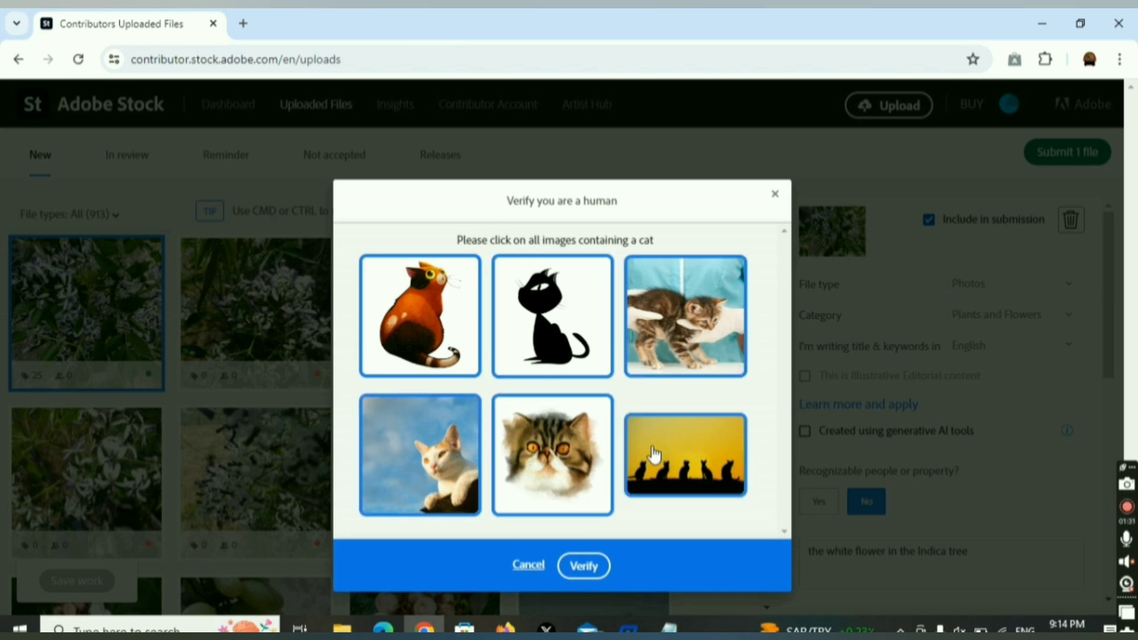
left_click(591, 572)
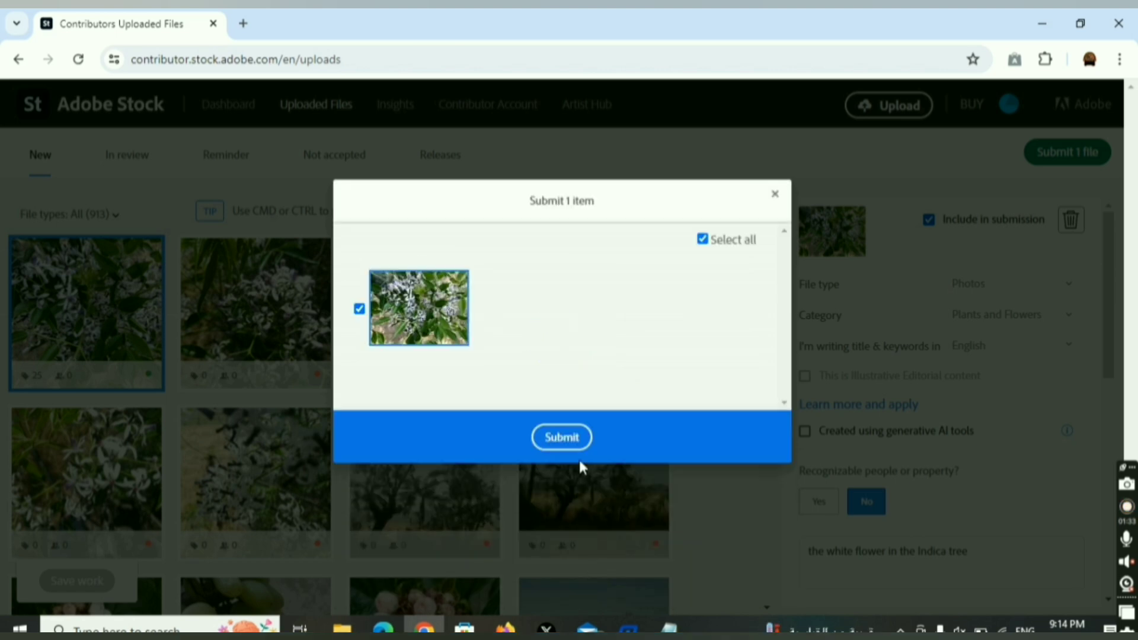
left_click(555, 442)
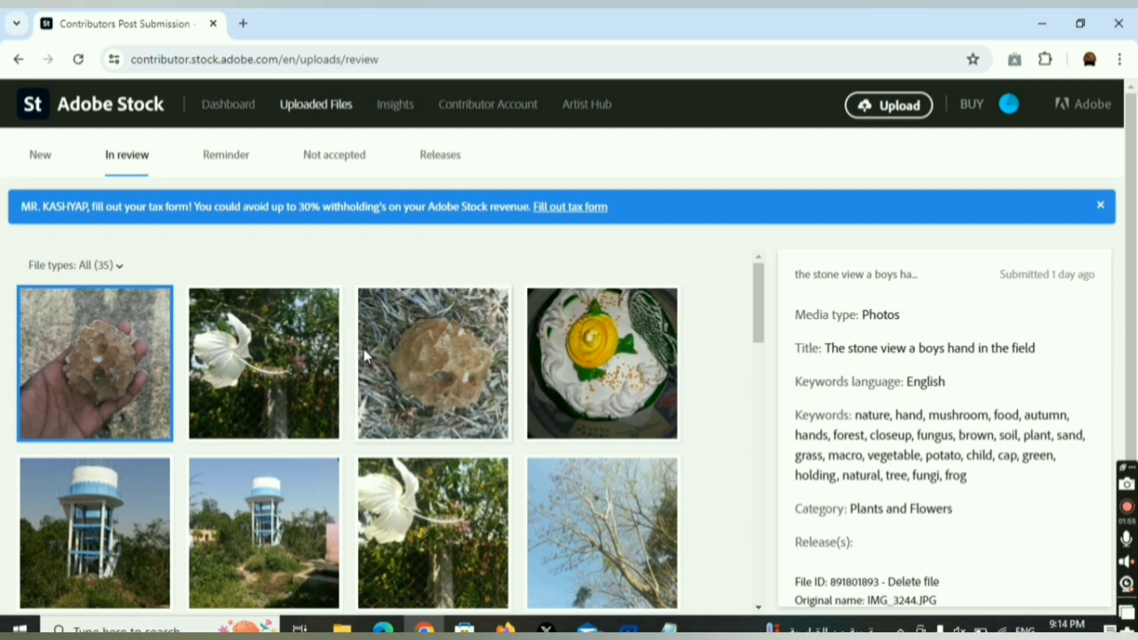
Browse the Not accepted and Reminder lists, then return to the Dashboard.
left_click(329, 156)
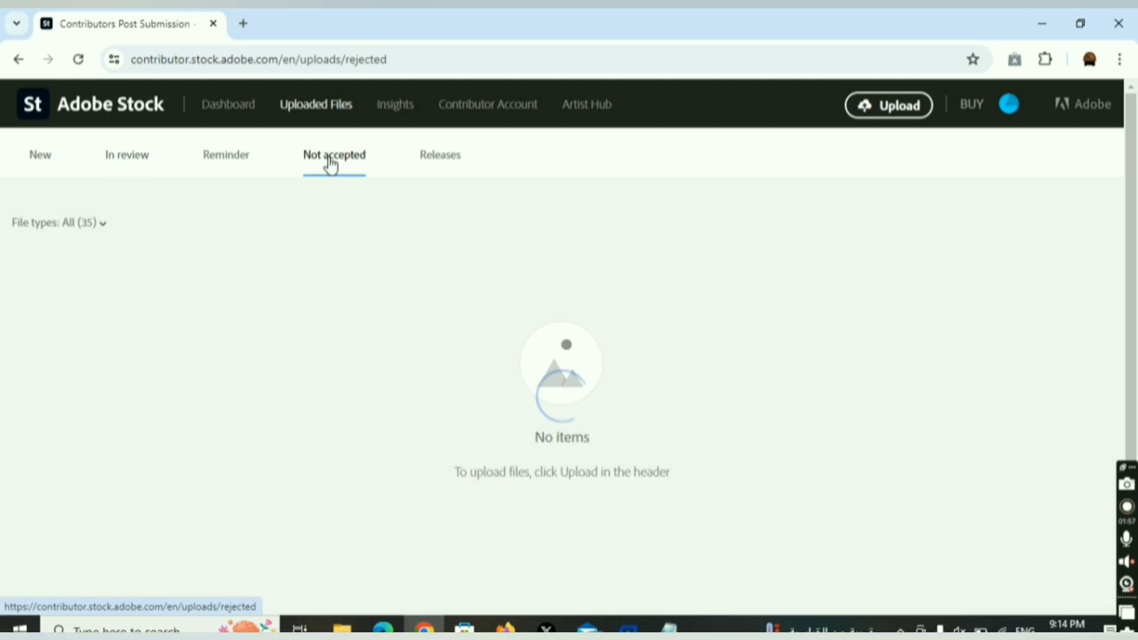
left_click(232, 160)
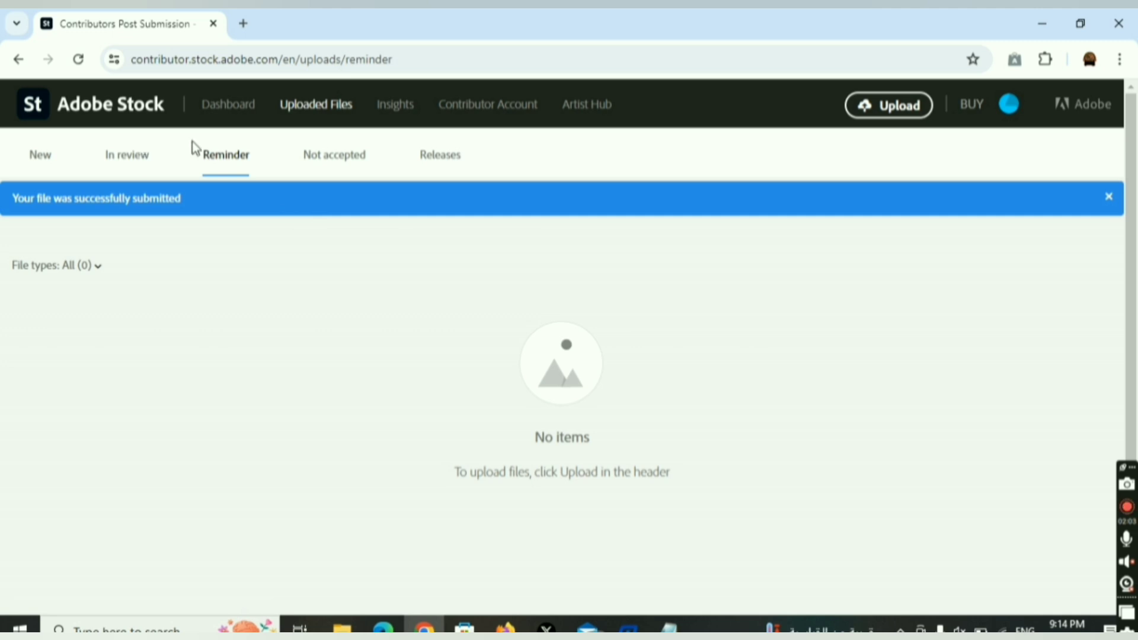
left_click(228, 106)
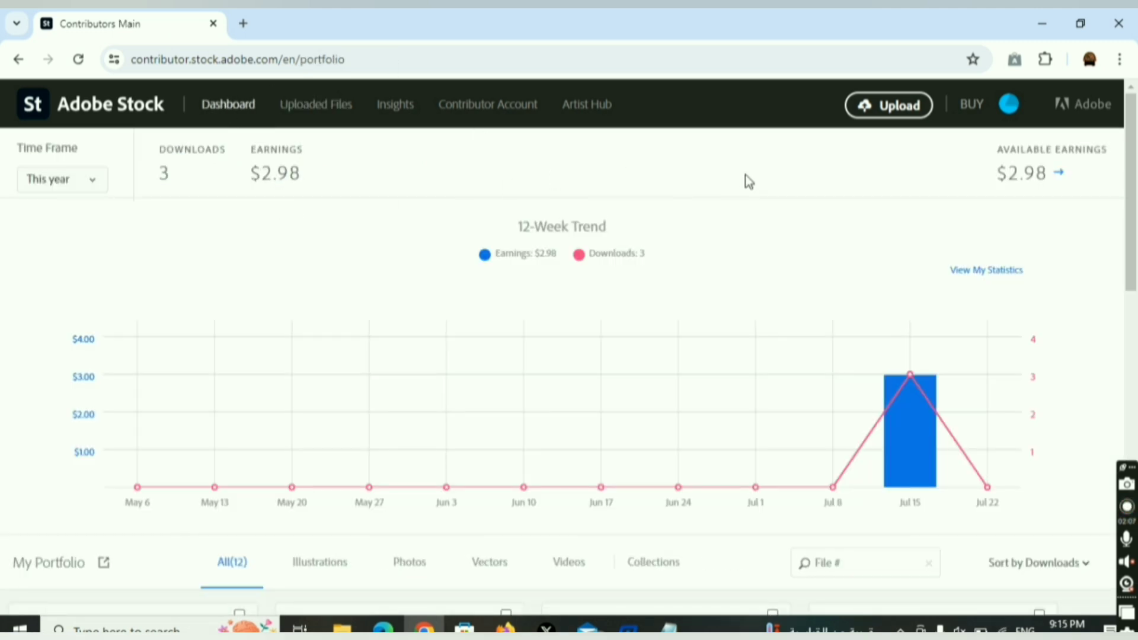
Open the earnings Insights page and read why the Payout button is unavailable.
left_click(1056, 175)
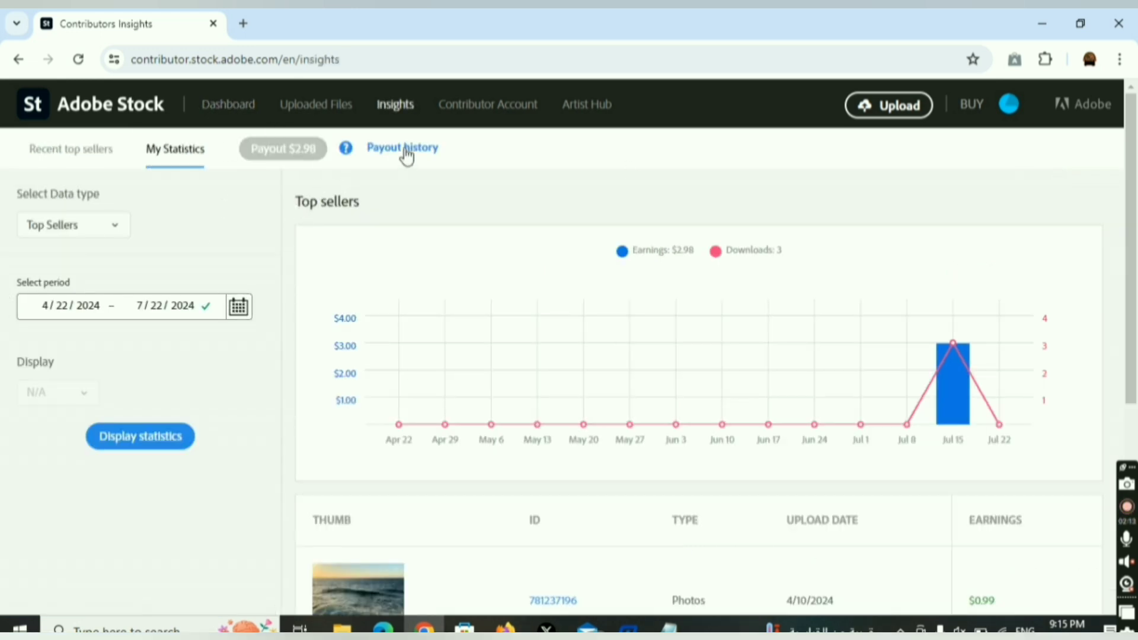
left_click(313, 151)
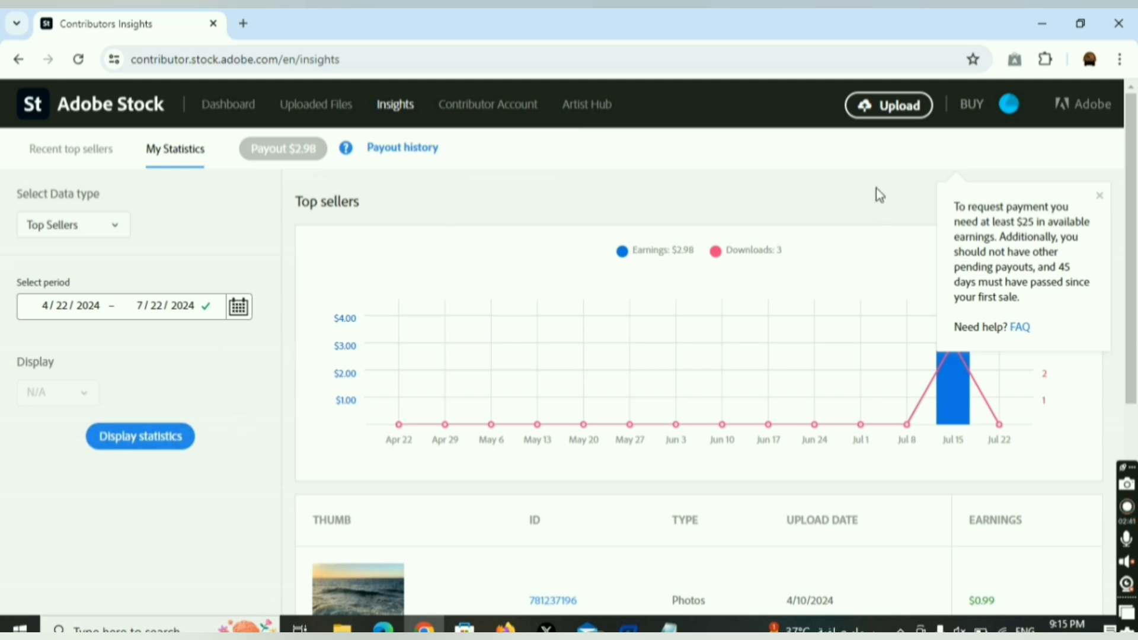
left_click(1099, 196)
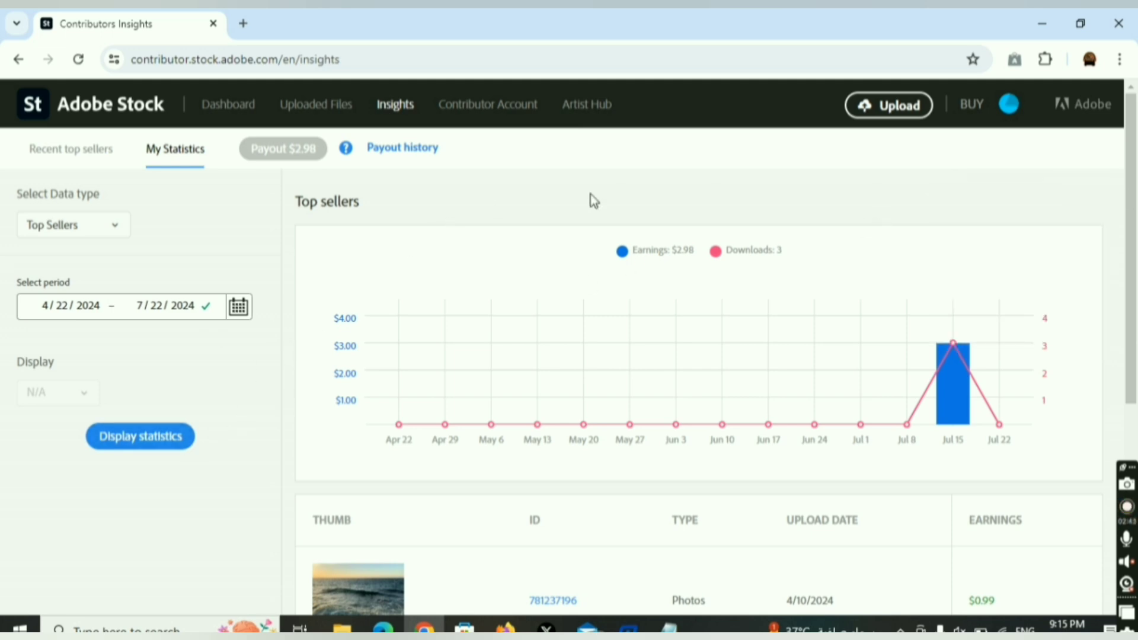
scroll(563, 230, "down", 5)
scroll(563, 230, "up", 5)
Check the empty Payout History, then return to the Dashboard and scroll the portfolio.
left_click(419, 148)
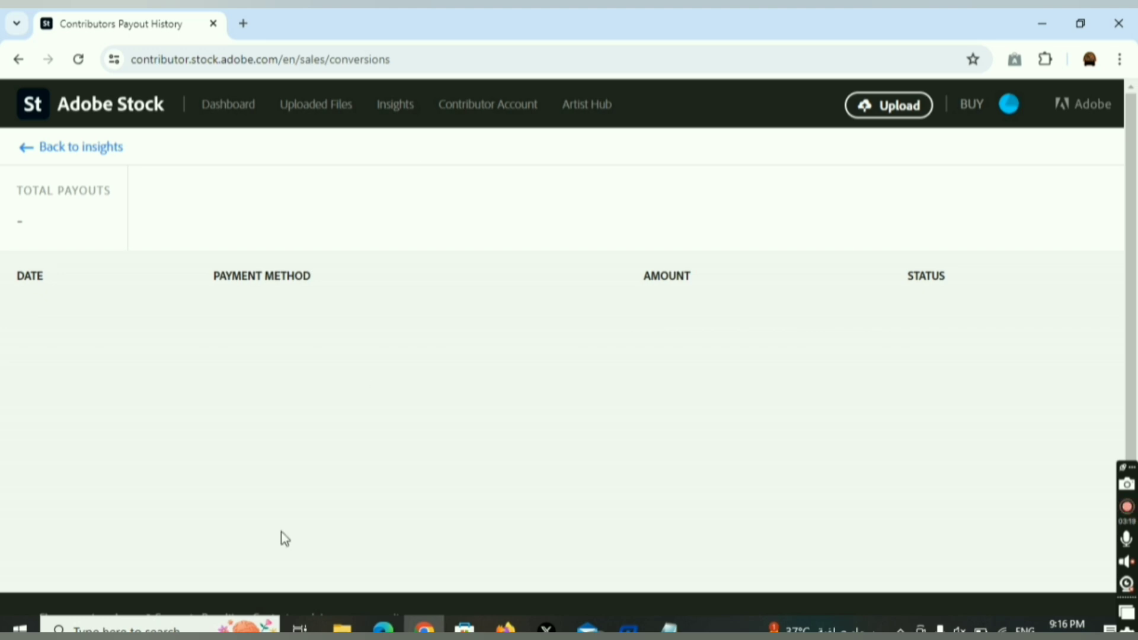
left_click(229, 106)
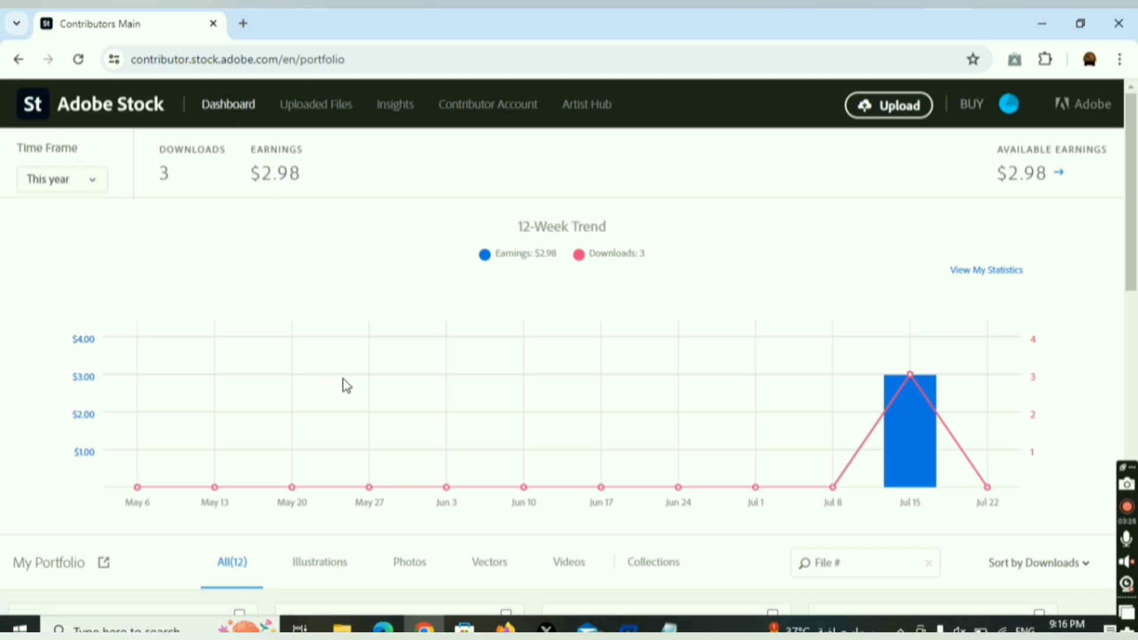
scroll(347, 386, "down", 15)
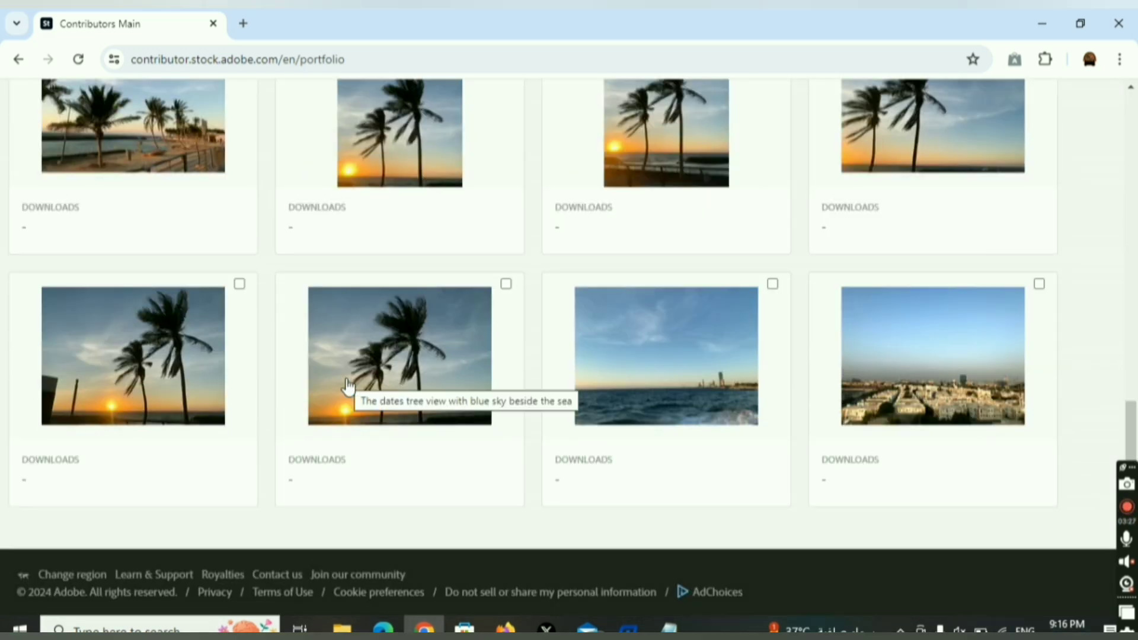
scroll(619, 380, "up", 15)
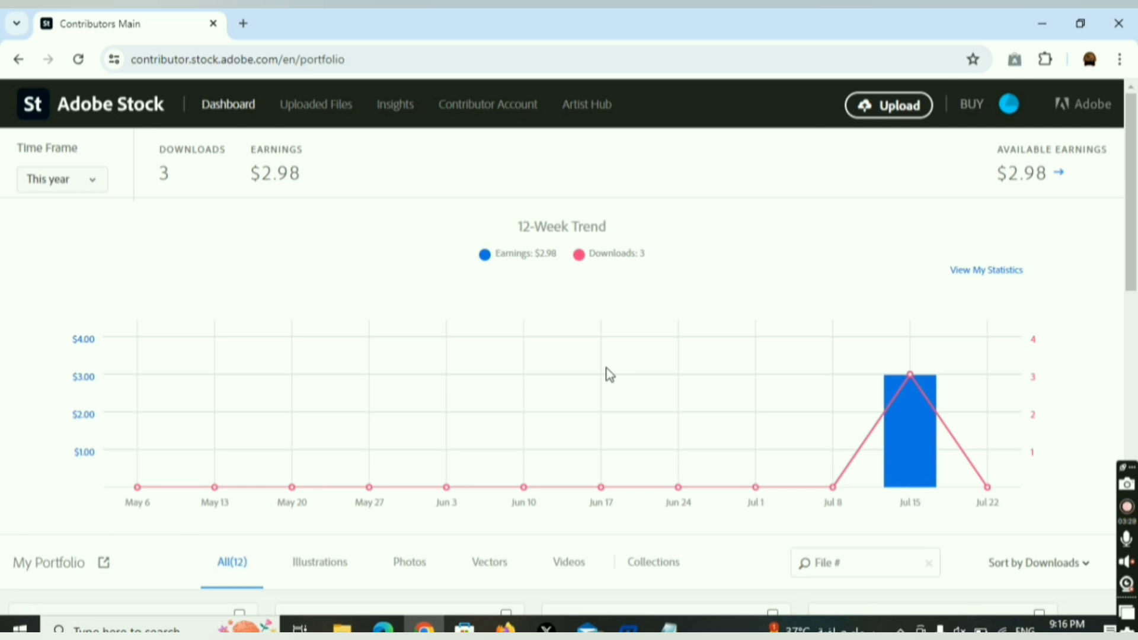